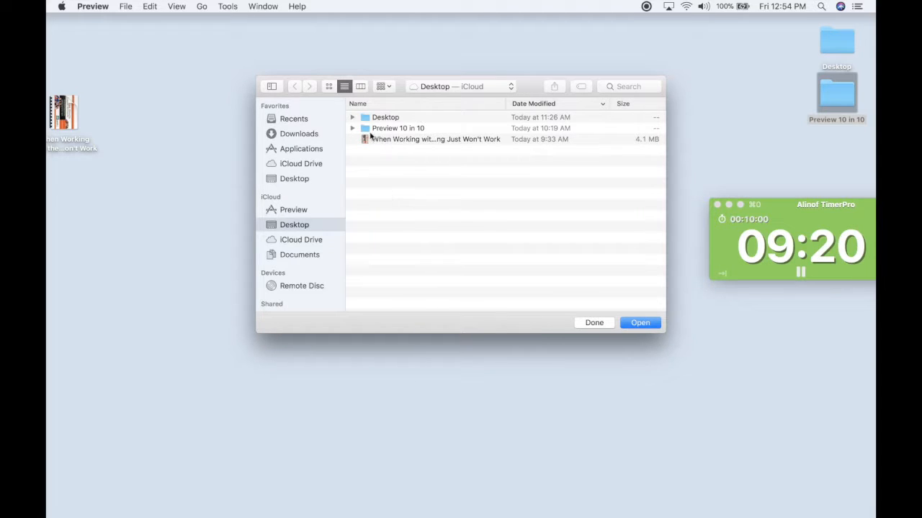
Open Classifying-K-12-blended-learning.pdf from the Preview 10 in 10 folder.
left_click(352, 128)
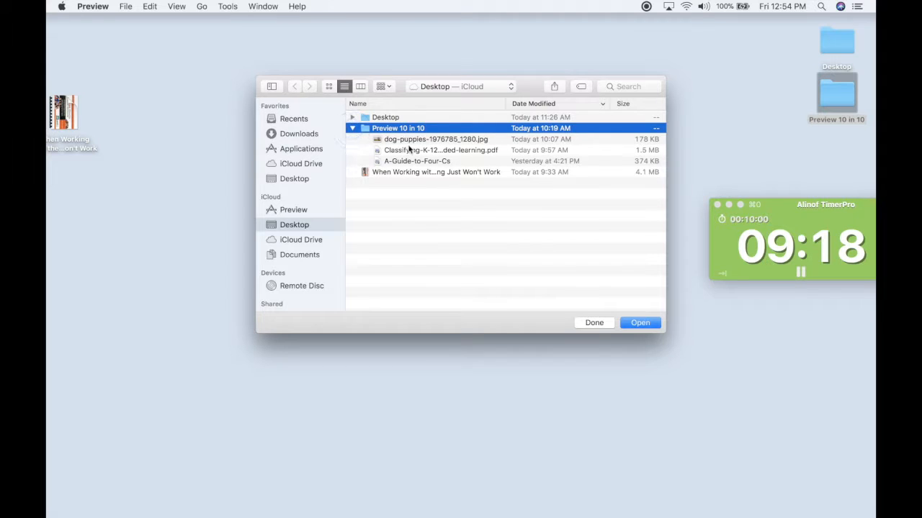
left_click(407, 161)
left_click(407, 149)
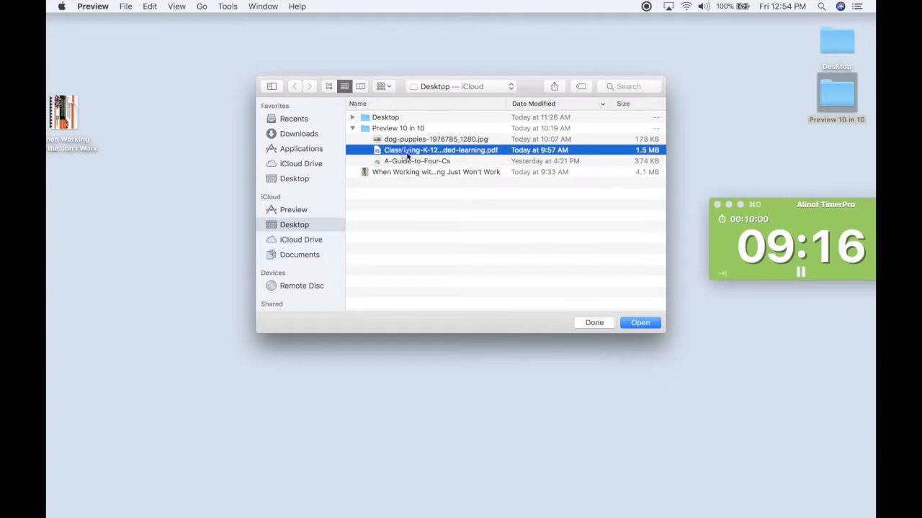
left_click(643, 324)
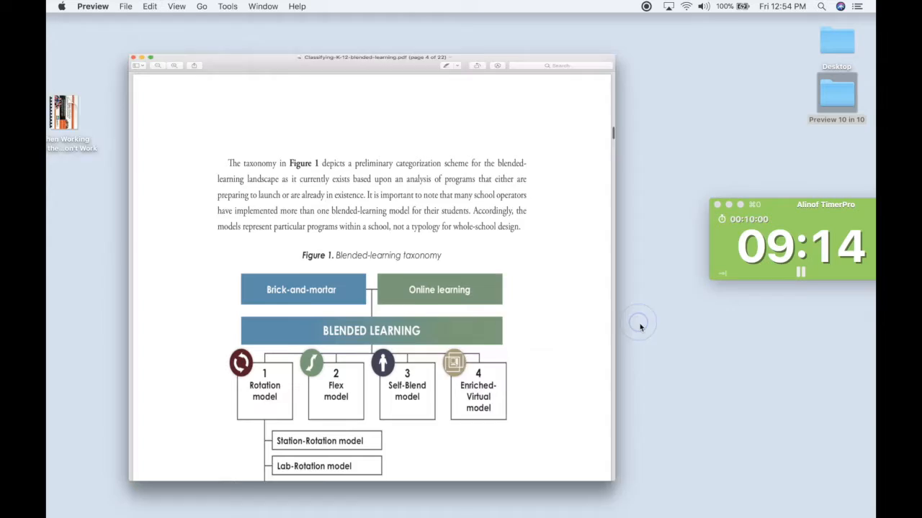
Display the document in two-page view and advance to the spread with Figure 1 and Figure 2.
scroll(552, 210, "up", 20)
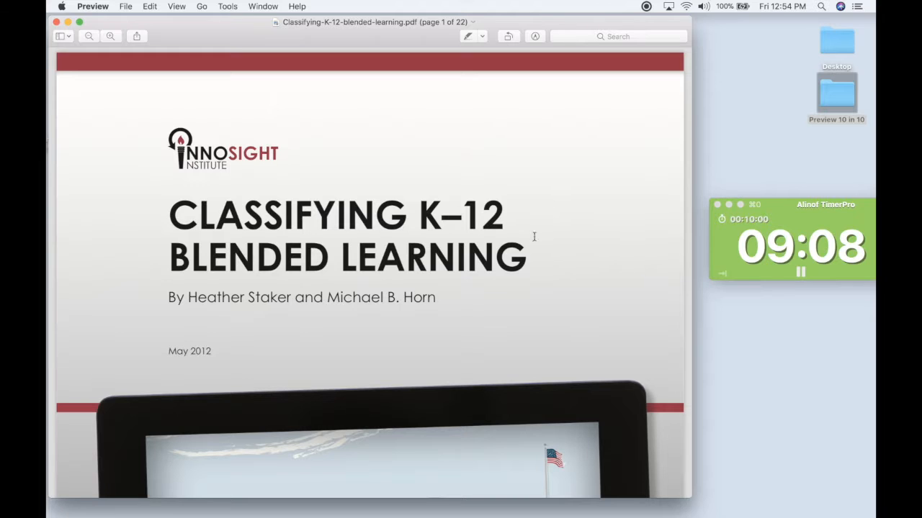
scroll(534, 236, "down", 8)
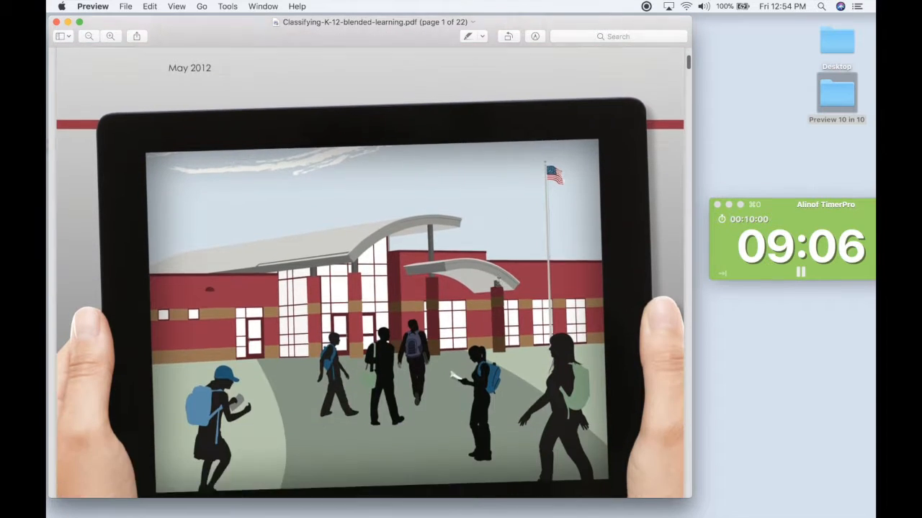
scroll(498, 281, "down", 10)
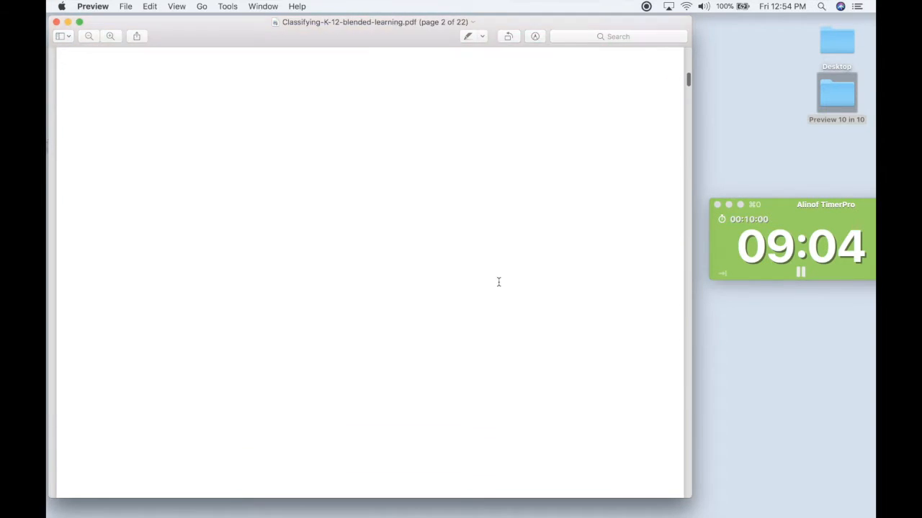
scroll(498, 282, "down", 10)
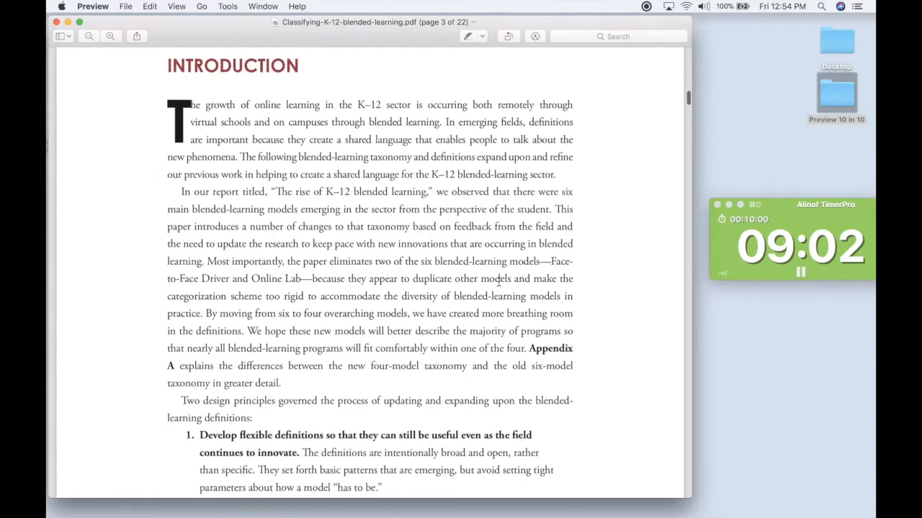
scroll(499, 283, "down", 7)
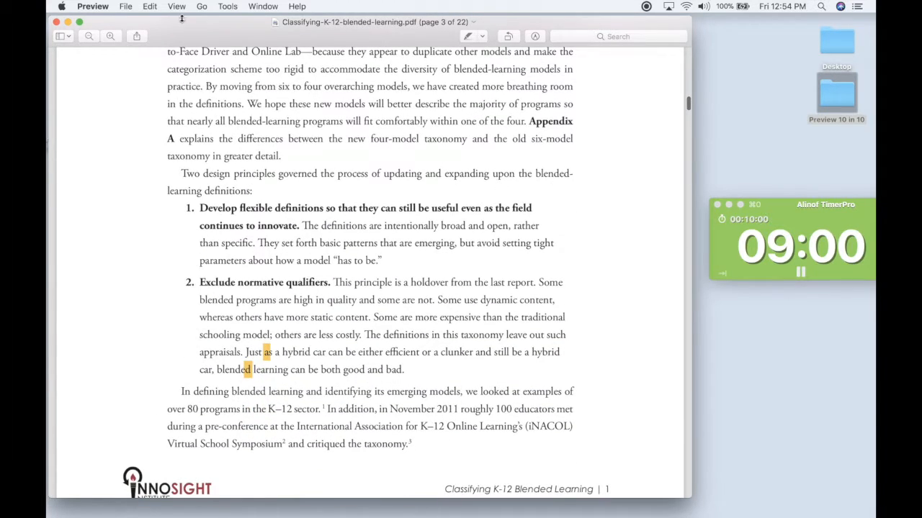
left_click(176, 7)
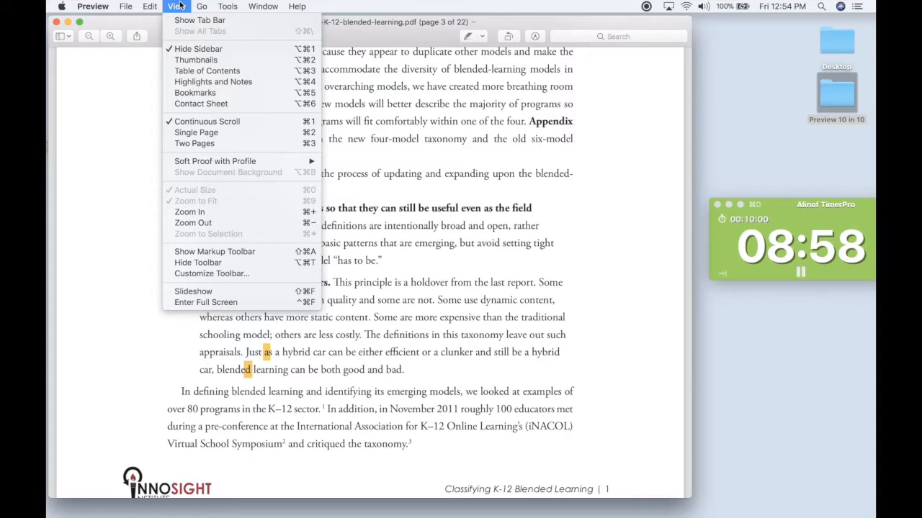
left_click(191, 143)
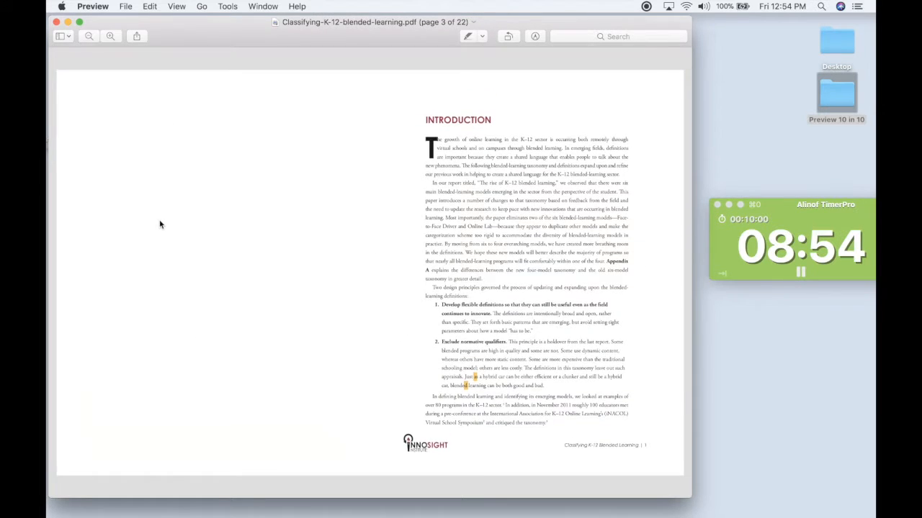
scroll(160, 224, "down", 3)
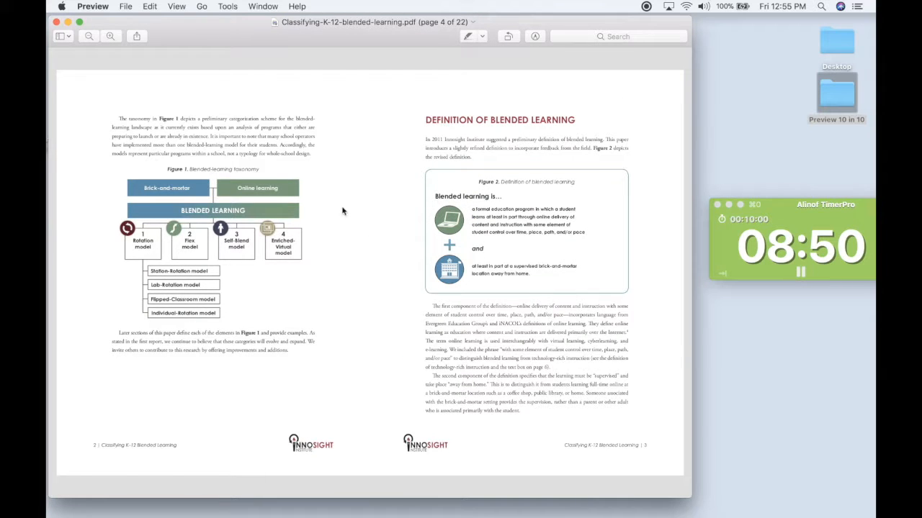
Switch the document to single-page view and enlarge the Definition of Blended Learning page by one zoom level.
left_click(176, 7)
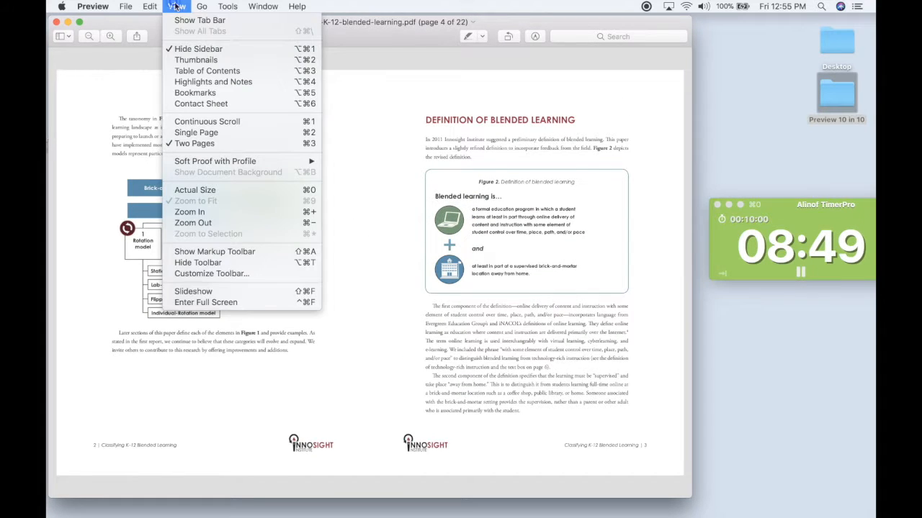
left_click(193, 134)
scroll(265, 275, "down", 10)
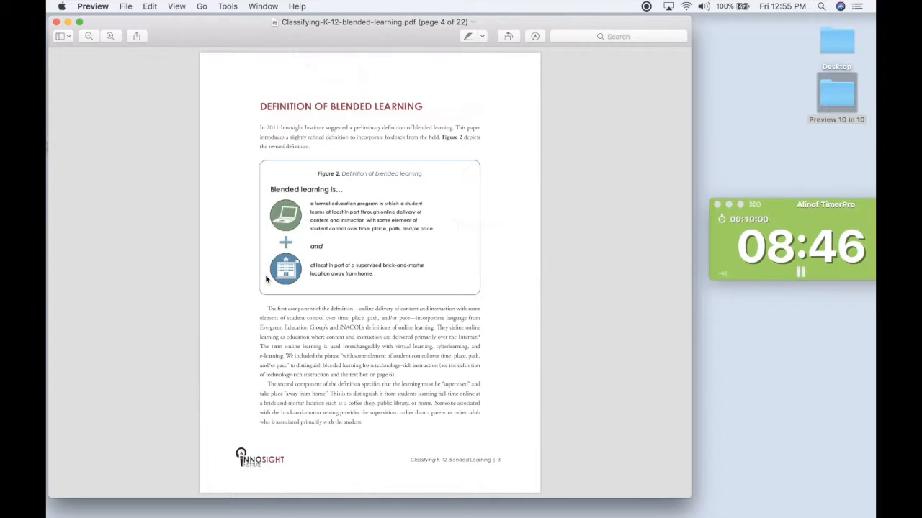
left_click(110, 36)
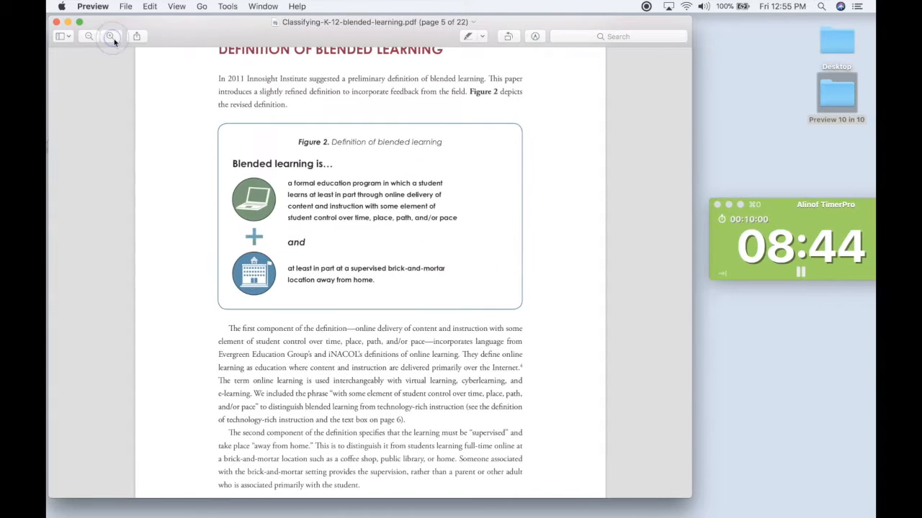
scroll(170, 156, "down", 3)
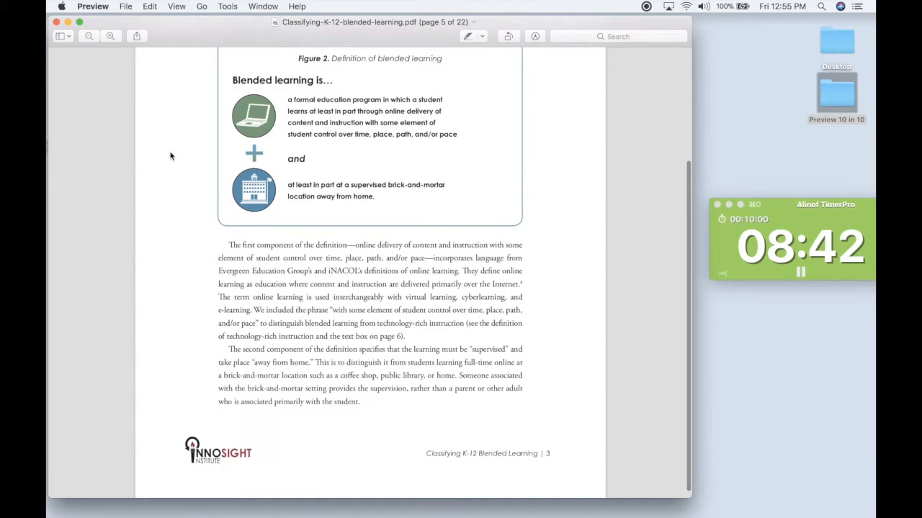
scroll(171, 157, "up", 5)
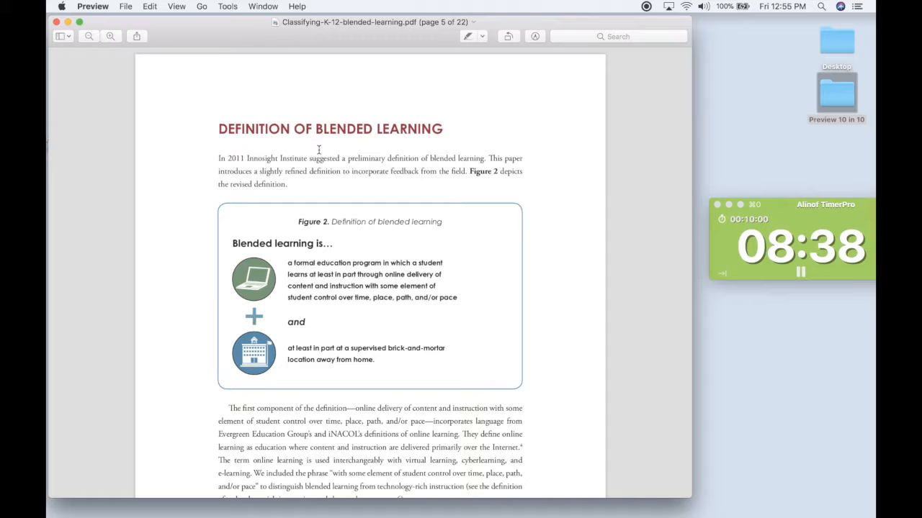
Highlight in yellow the sentence starting "In our report titled" in the second paragraph of the Introduction on page 3.
scroll(363, 108, "up", 15)
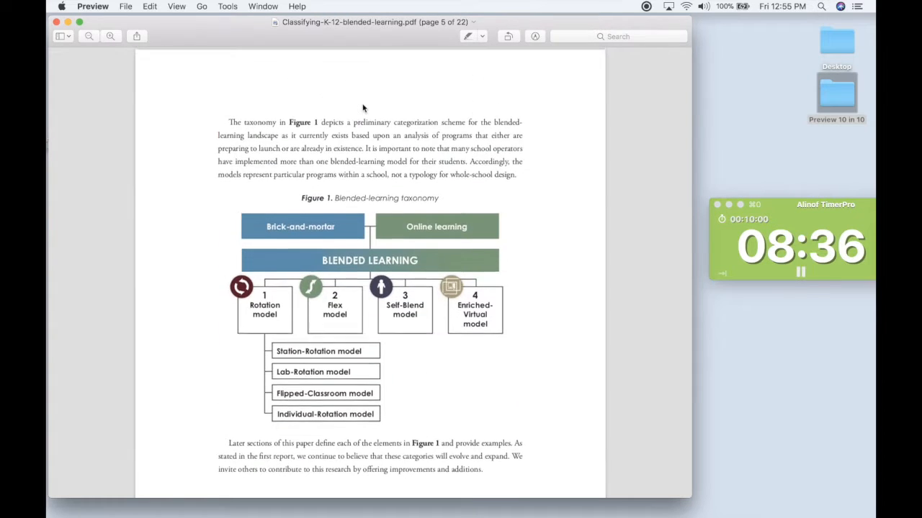
scroll(363, 108, "up", 10)
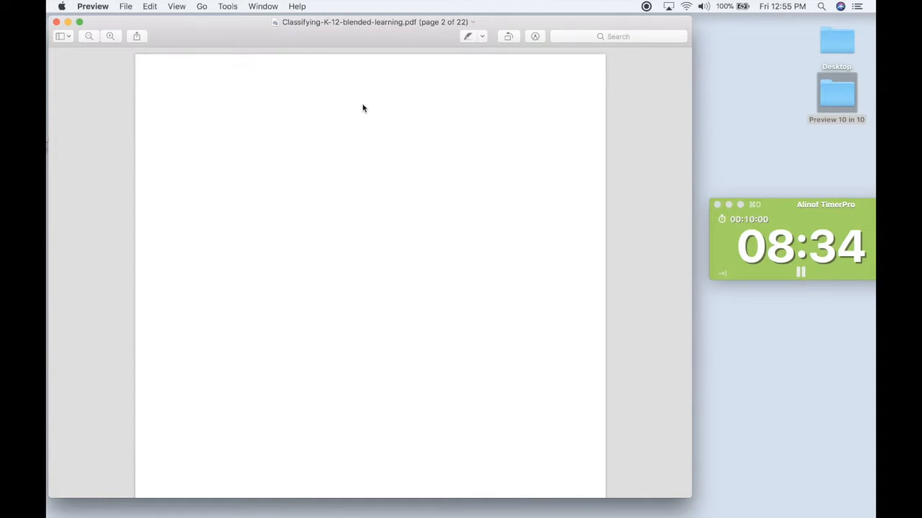
scroll(363, 105, "up", 5)
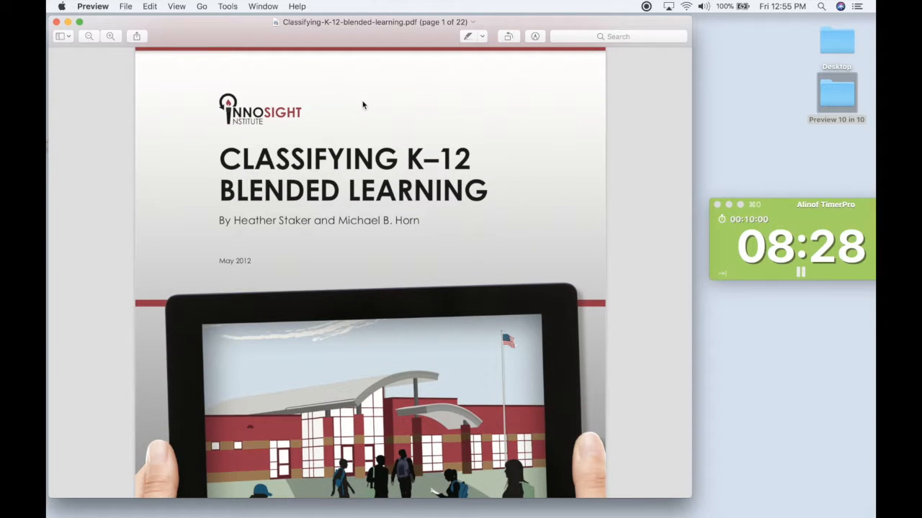
scroll(342, 242, "down", 5)
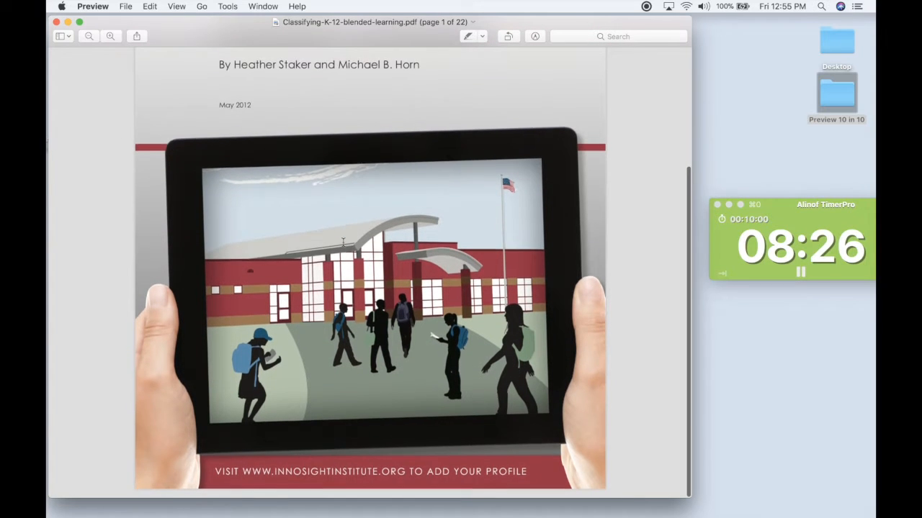
scroll(523, 272, "down", 5)
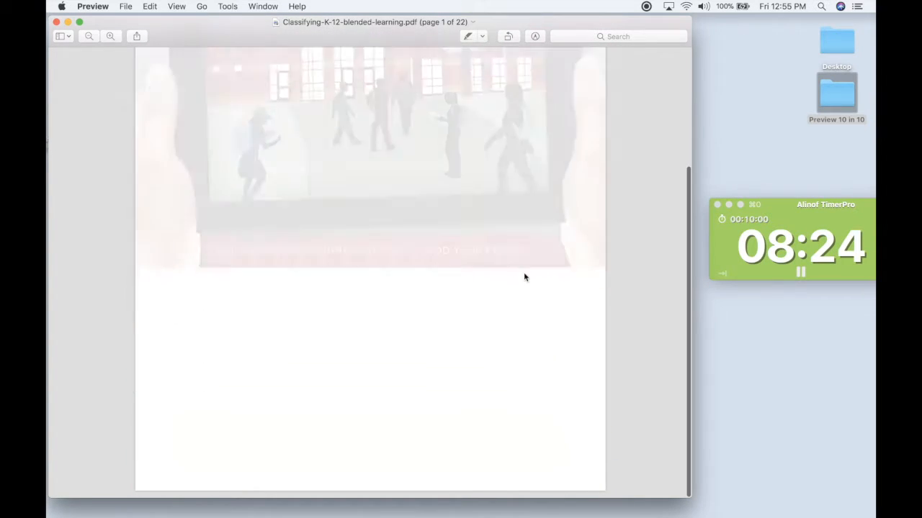
scroll(524, 276, "up", 4)
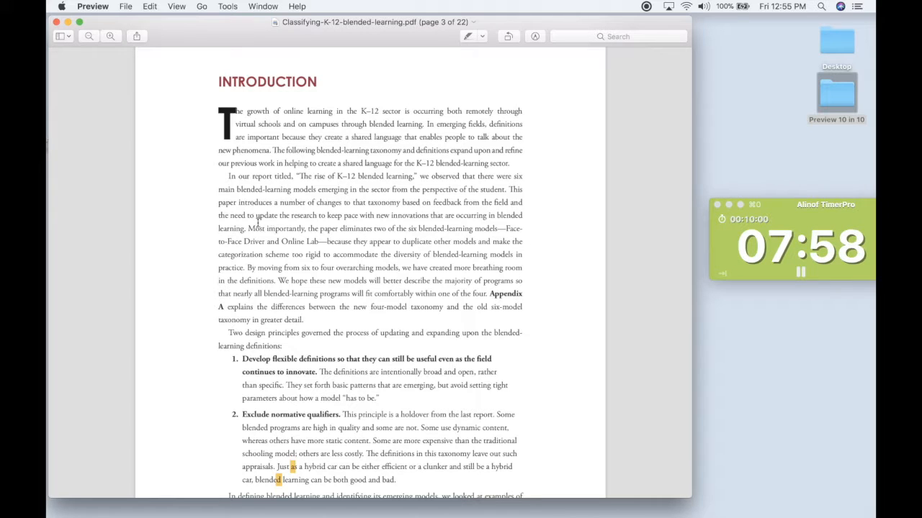
left_click_drag(228, 178, 504, 190)
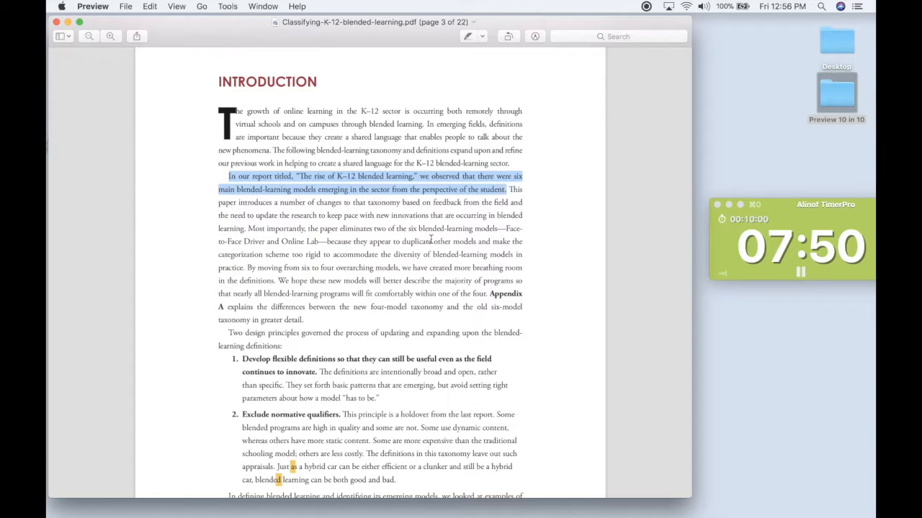
left_click(482, 37)
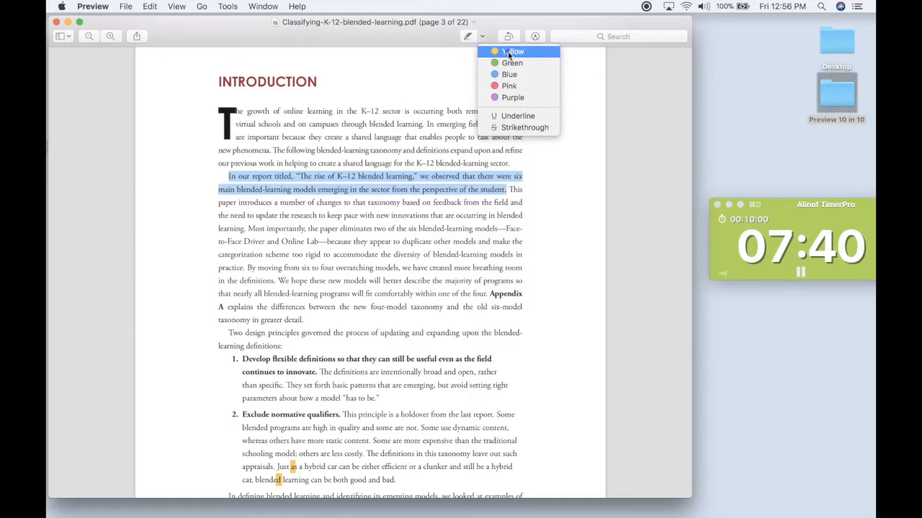
left_click(509, 52)
left_click(533, 188)
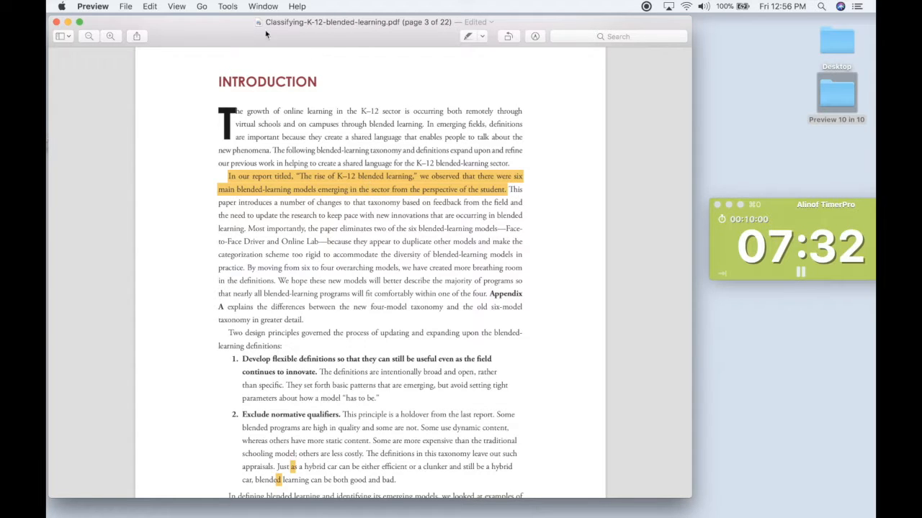
Add a text annotation reading "Important!" in the margin beside the highlighted sentence, widened to fit on one line.
left_click(228, 7)
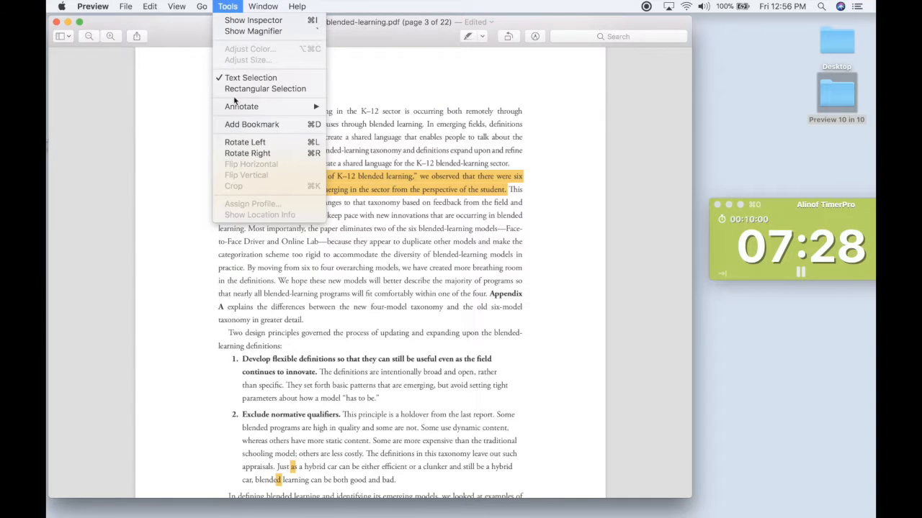
mouse_move(236, 108)
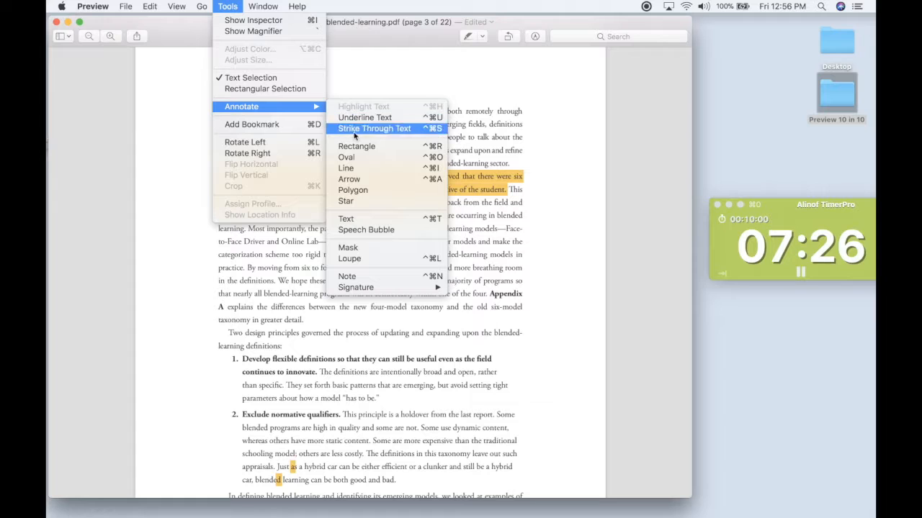
left_click(352, 219)
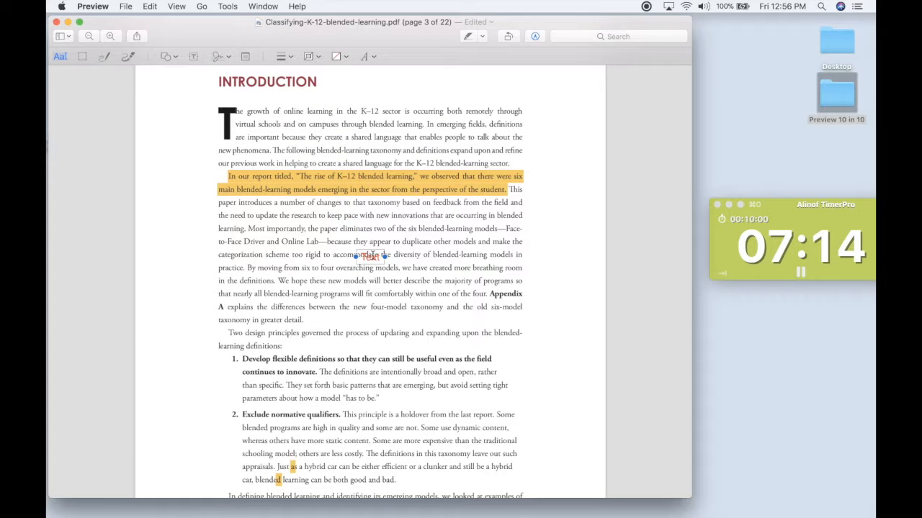
mouse_move(358, 257)
left_mouse_down()
mouse_move(538, 181)
mouse_move(580, 183)
left_mouse_up()
left_click(374, 252)
double_click(568, 185)
type("Important")
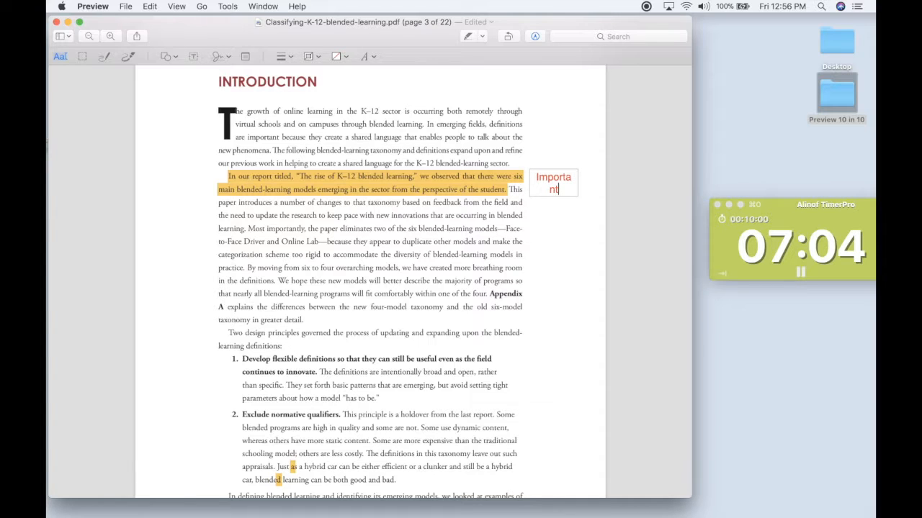
type("!")
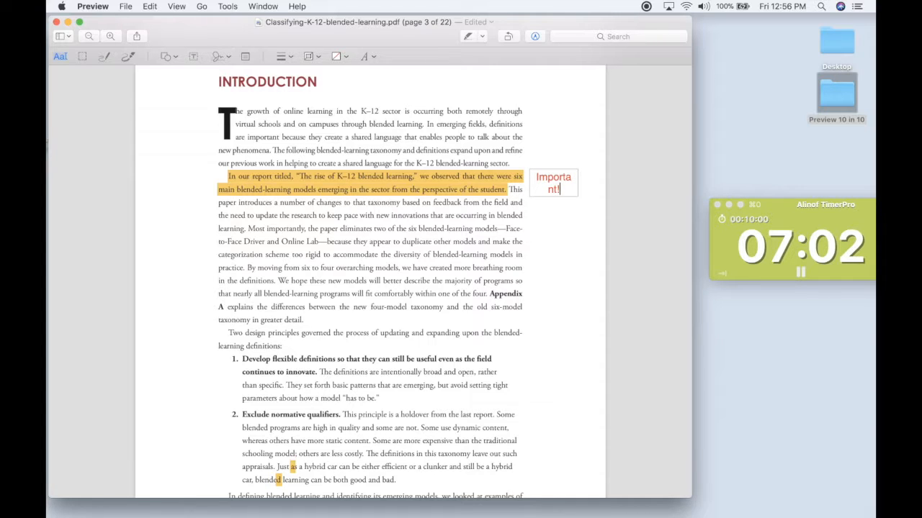
left_click_drag(580, 185, 593, 184)
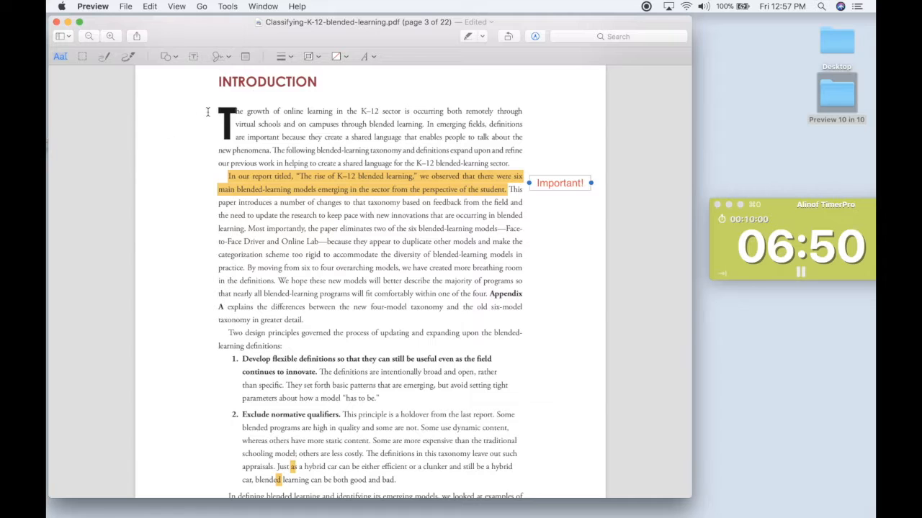
Add a speech bubble annotation over the second Introduction paragraph on page 3 and shift it toward the paragraph's right side.
left_click(229, 7)
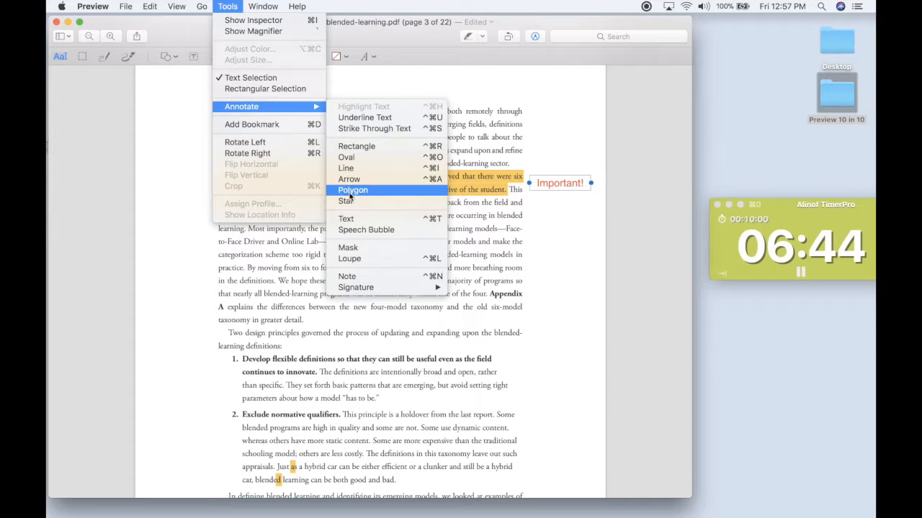
left_click(358, 230)
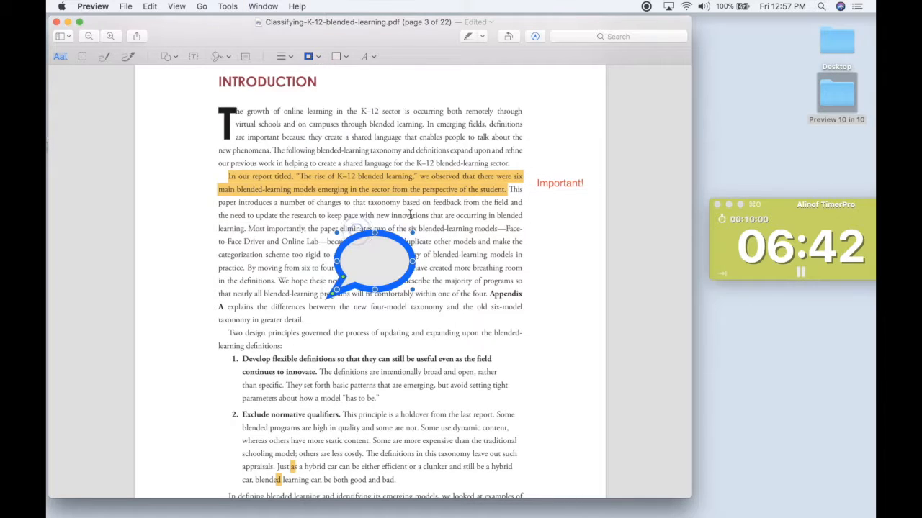
mouse_move(391, 236)
left_mouse_down()
mouse_move(451, 239)
mouse_move(574, 189)
mouse_move(584, 200)
mouse_move(520, 227)
mouse_move(476, 208)
mouse_move(454, 242)
left_mouse_up()
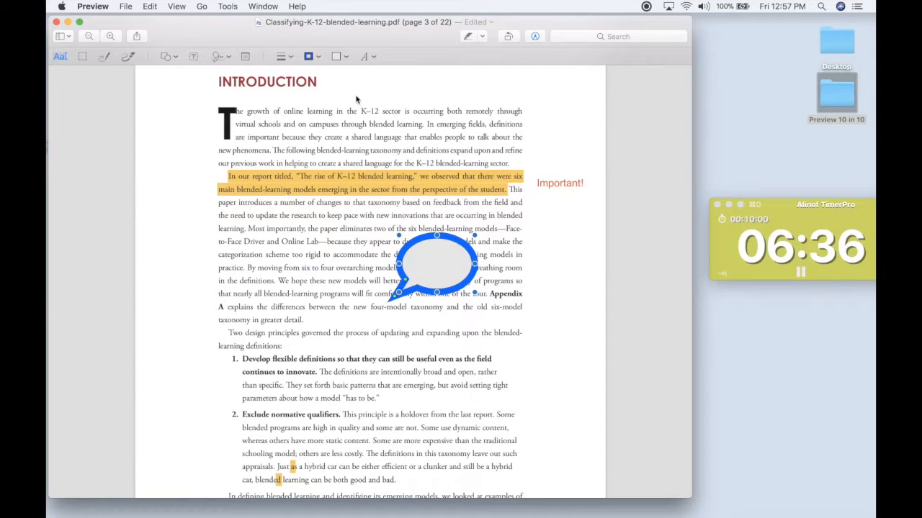
Change the speech bubble's border to red-orange and reduce its outline to the fourth-thinnest line weight.
left_click(317, 56)
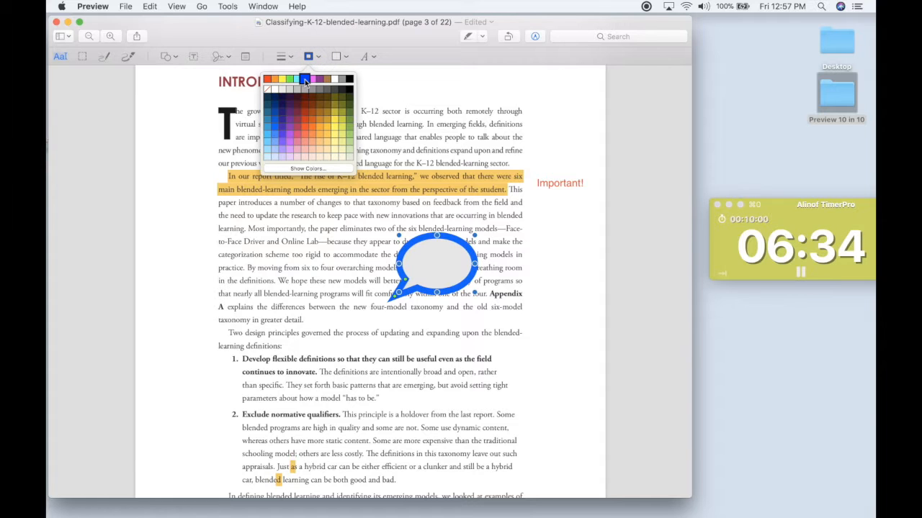
left_click(305, 120)
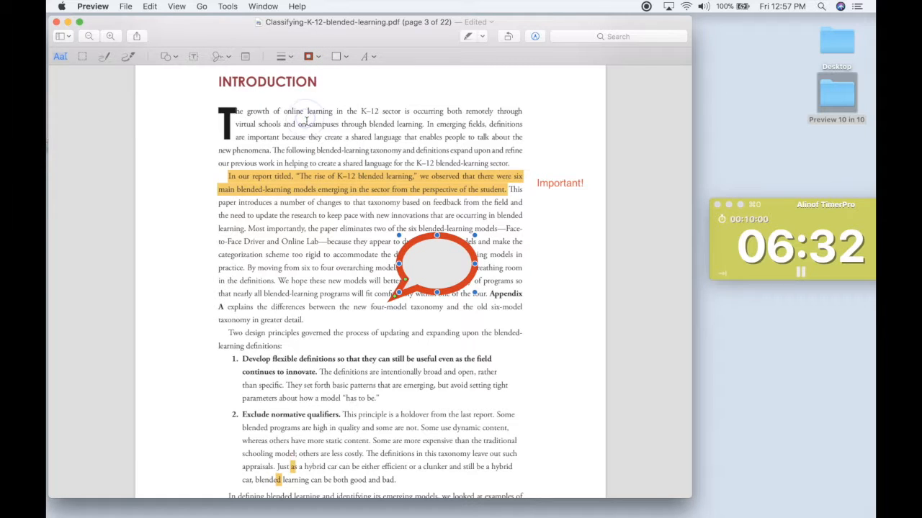
left_click(285, 60)
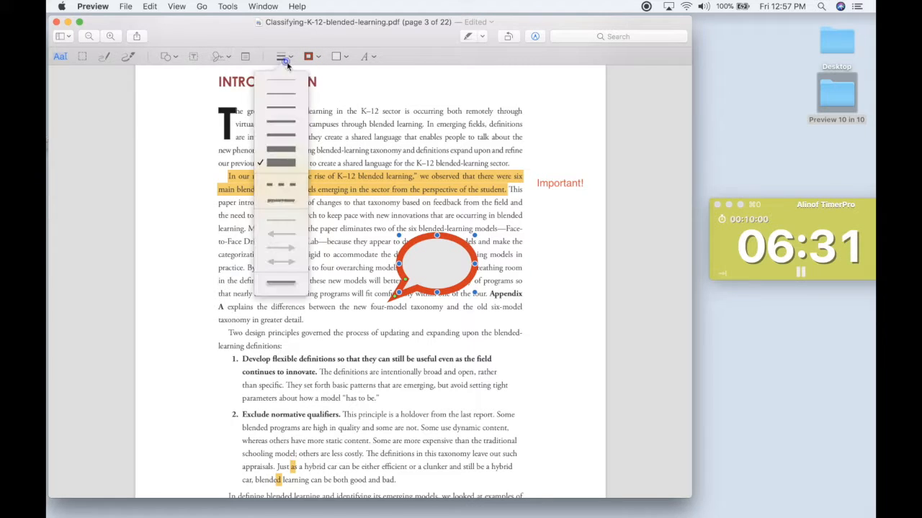
left_click(281, 121)
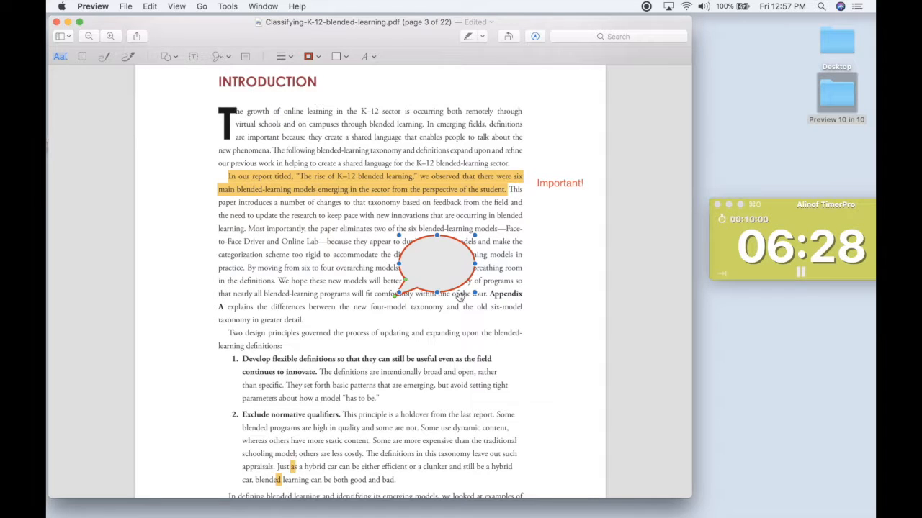
Enter the text "Important!" inside the speech bubble.
double_click(436, 260)
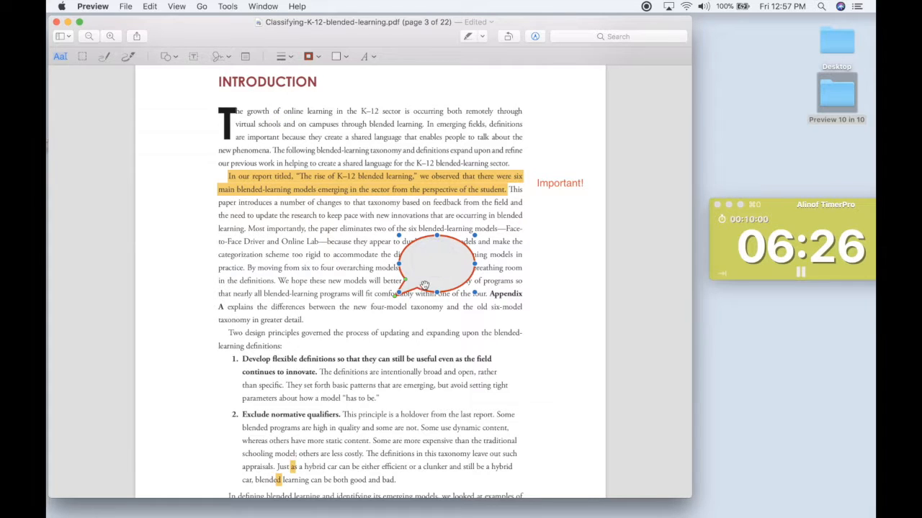
type("Imporant")
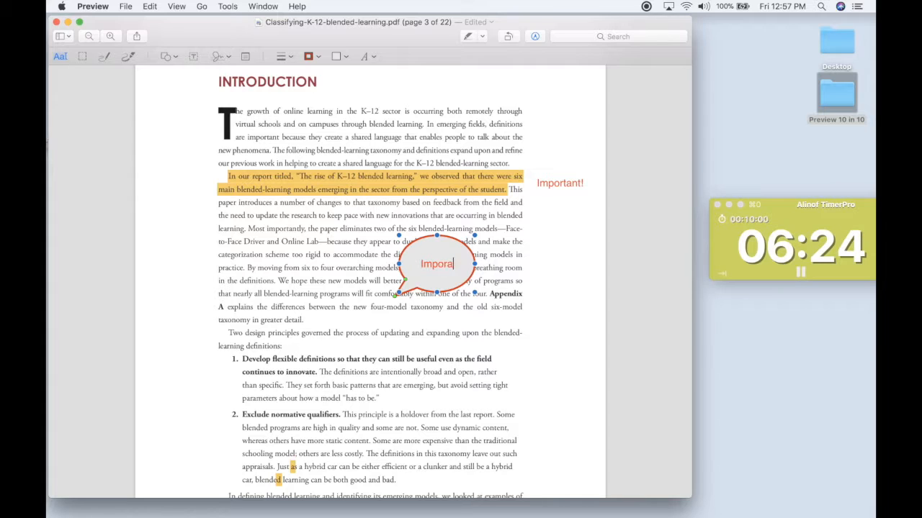
key("BackSpace")
key("BackSpace")
key("BackSpace")
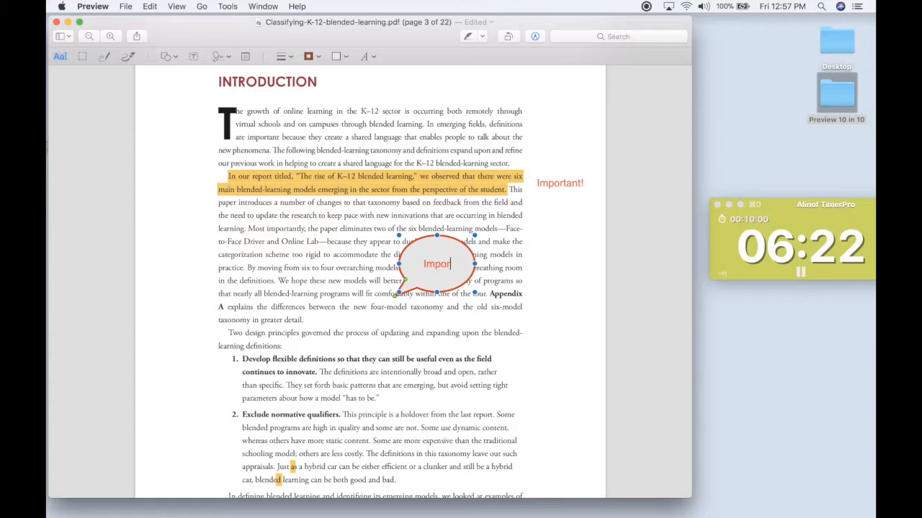
type("tant!")
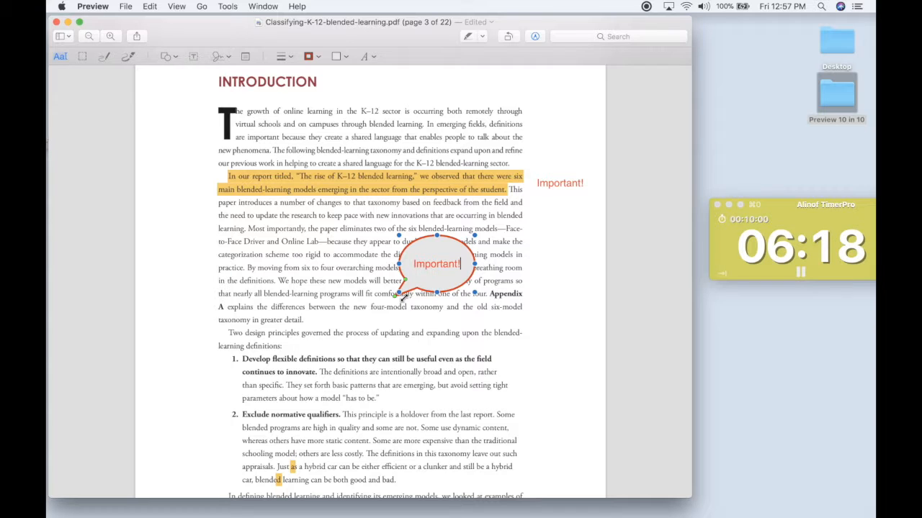
Shrink the speech bubble slightly and place it across the page's right text edge, just above "Appendix A".
left_click_drag(431, 250, 534, 257)
mouse_move(504, 241)
left_mouse_down()
mouse_move(524, 247)
mouse_move(509, 252)
mouse_move(517, 247)
left_mouse_up()
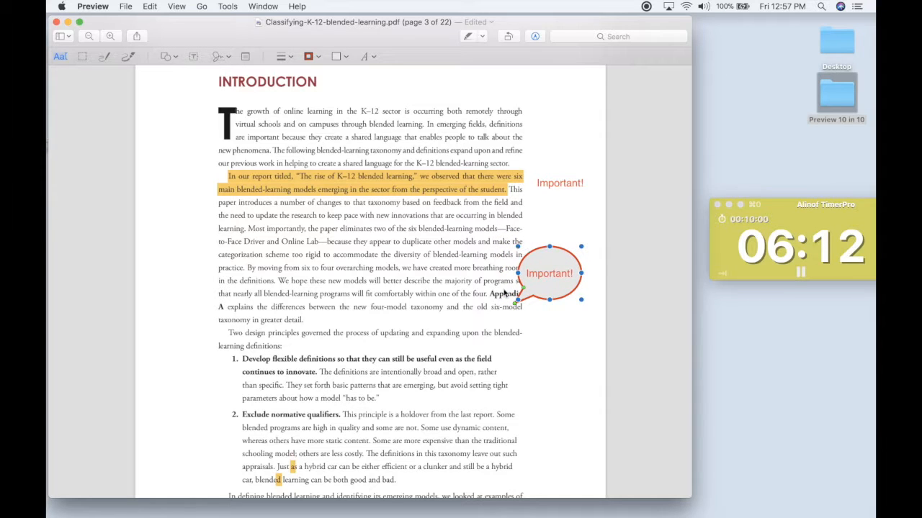
left_click_drag(545, 284, 524, 270)
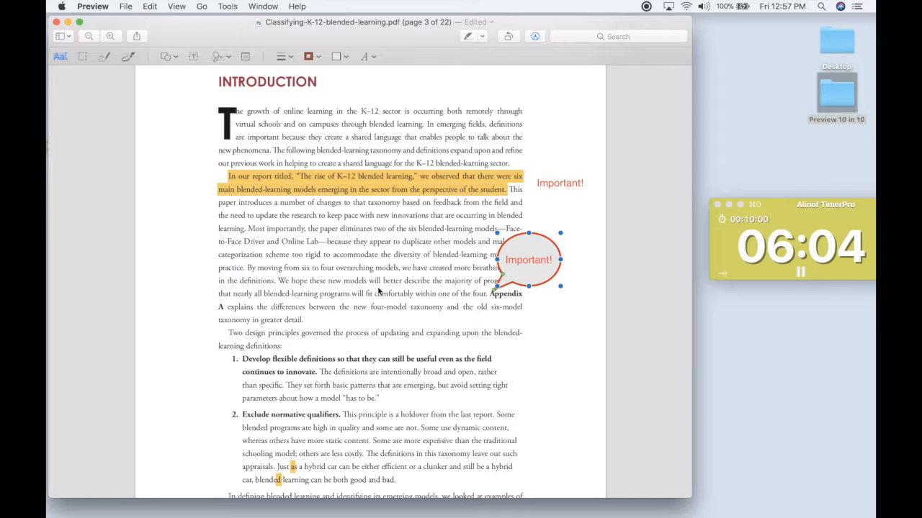
Take a selection screenshot of the Figure 1 Blended-learning taxonomy diagram, including its caption, on page 4.
scroll(254, 219, "down", 5)
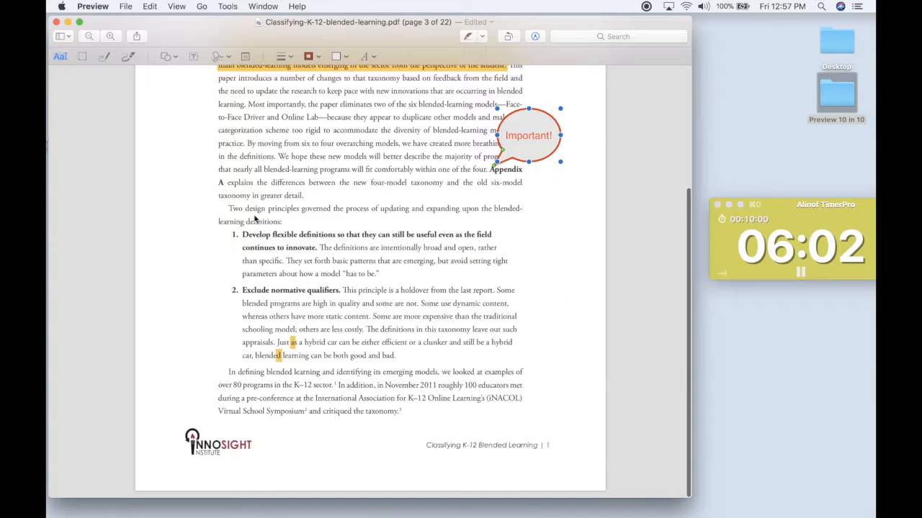
scroll(254, 219, "down", 10)
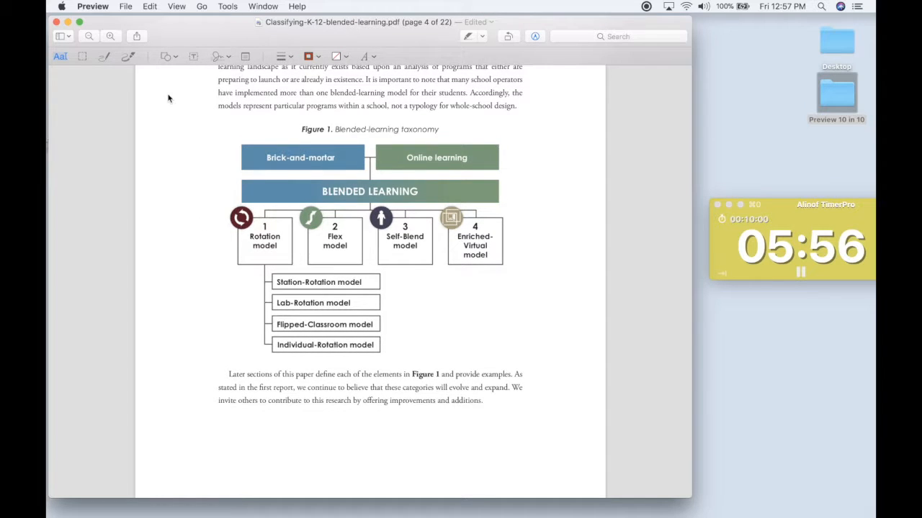
left_click(228, 7)
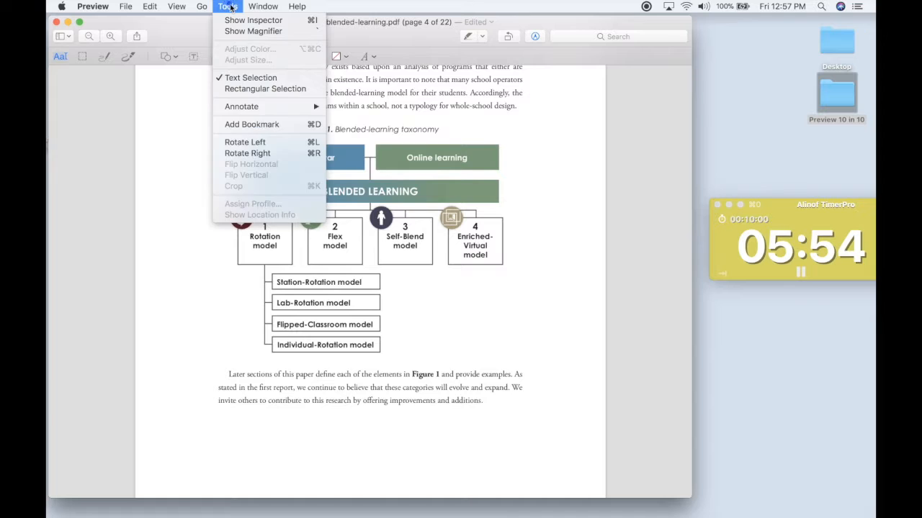
mouse_move(150, 7)
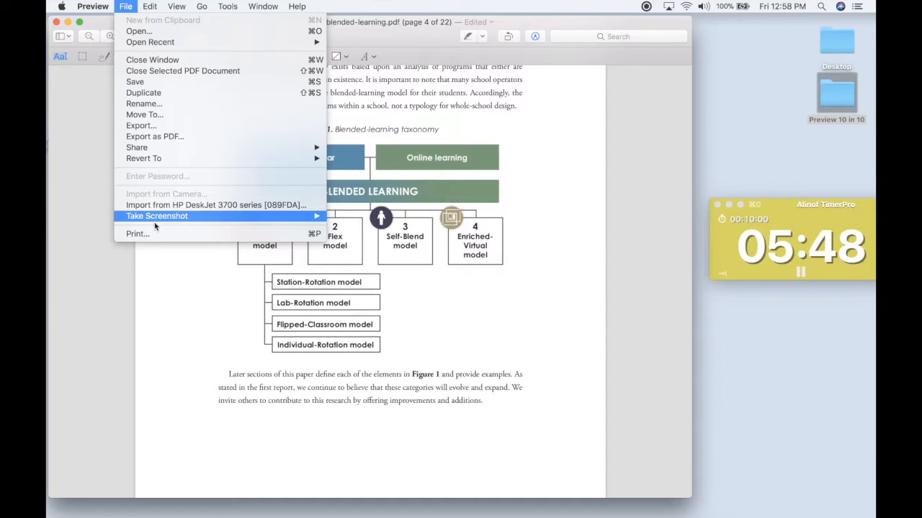
mouse_move(158, 220)
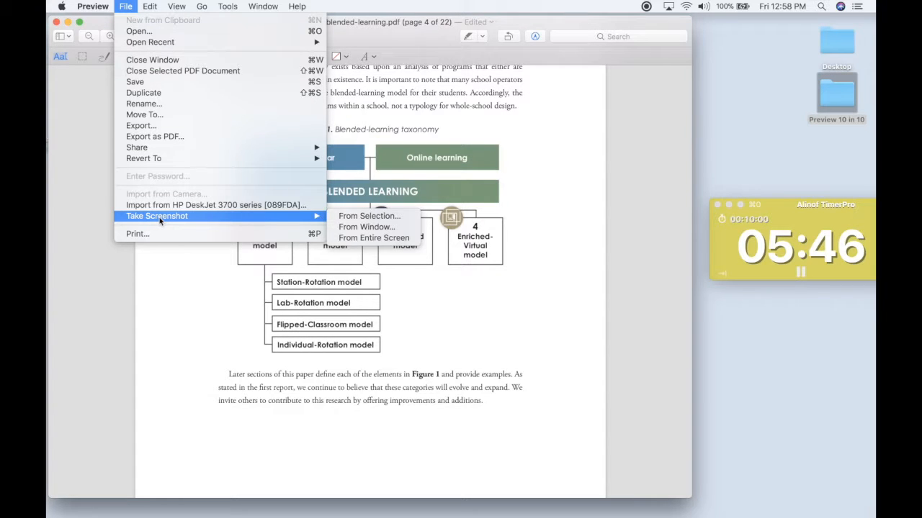
left_click(354, 218)
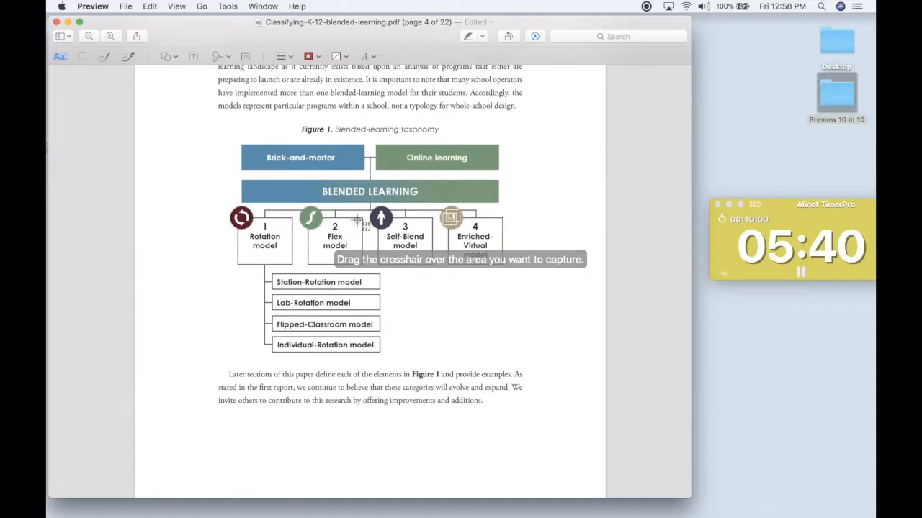
left_click_drag(220, 125, 521, 369)
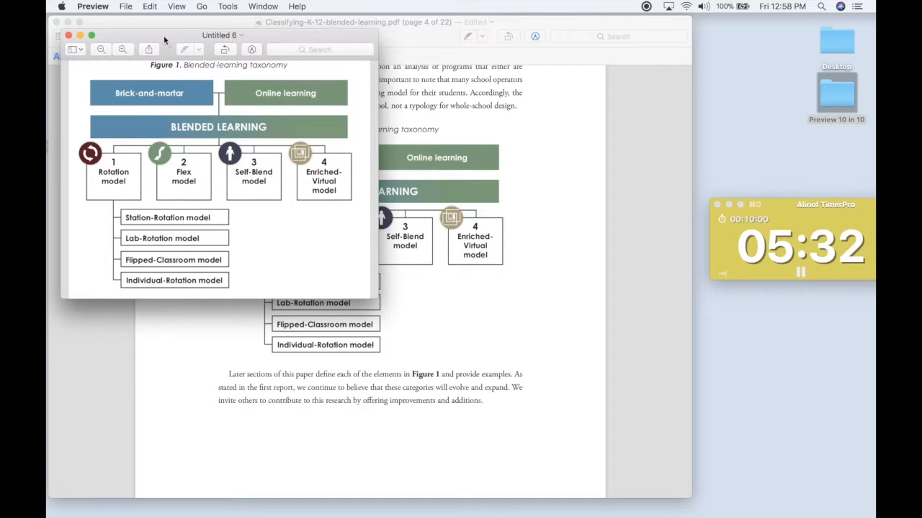
Enlarge the captured diagram's window and reposition it over the PDF so the whole figure is easy to see.
left_click_drag(164, 39, 284, 31)
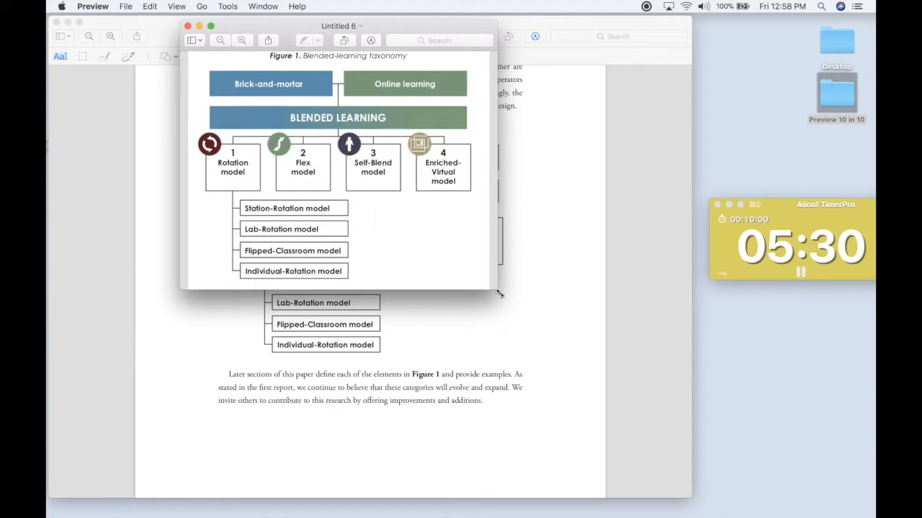
left_click_drag(499, 293, 594, 379)
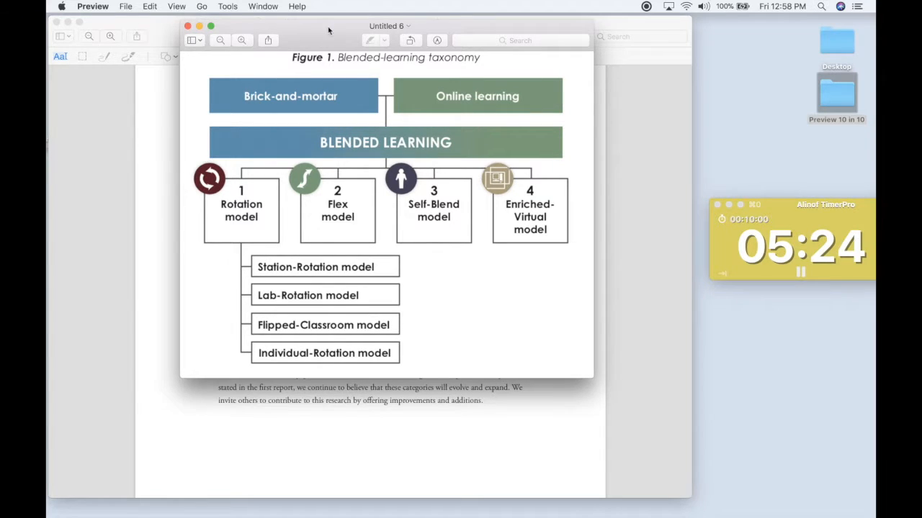
left_click_drag(328, 31, 274, 51)
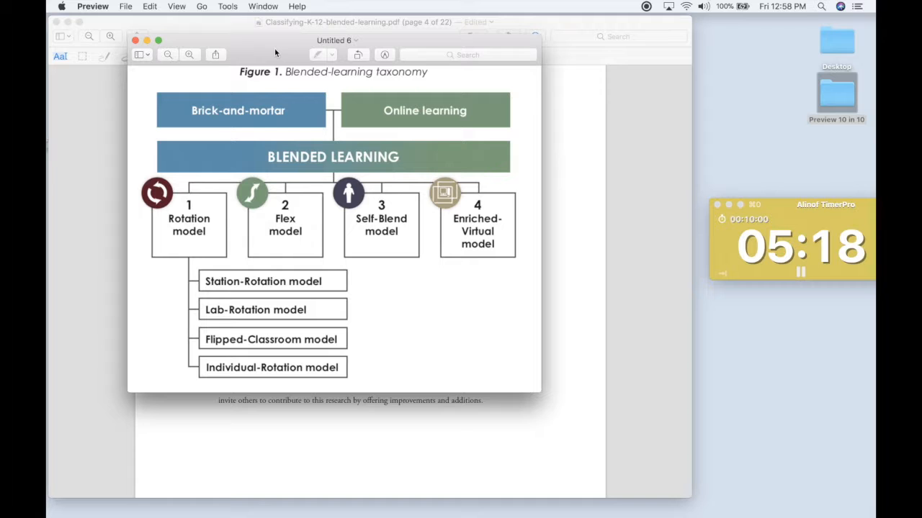
Save the captured diagram to the Desktop as a JPEG named "graph", with the quality raised to nearly Best.
left_click(127, 7)
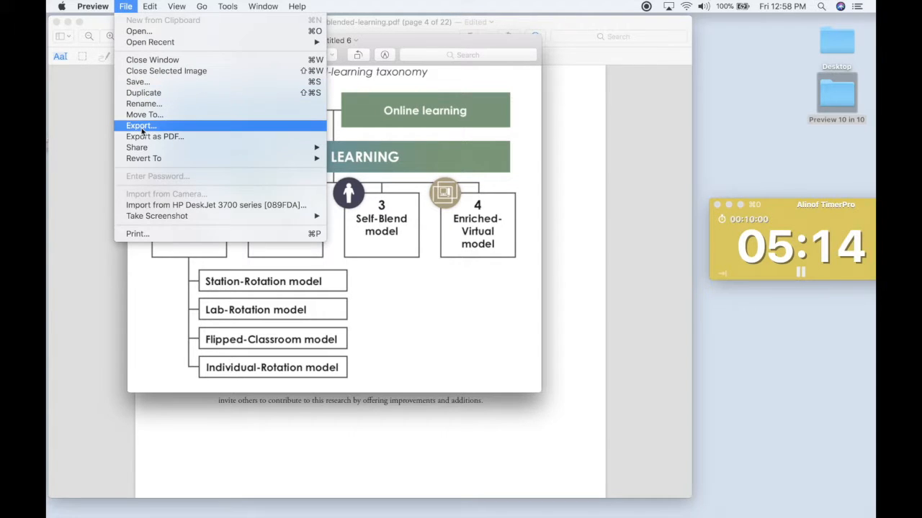
left_click(136, 82)
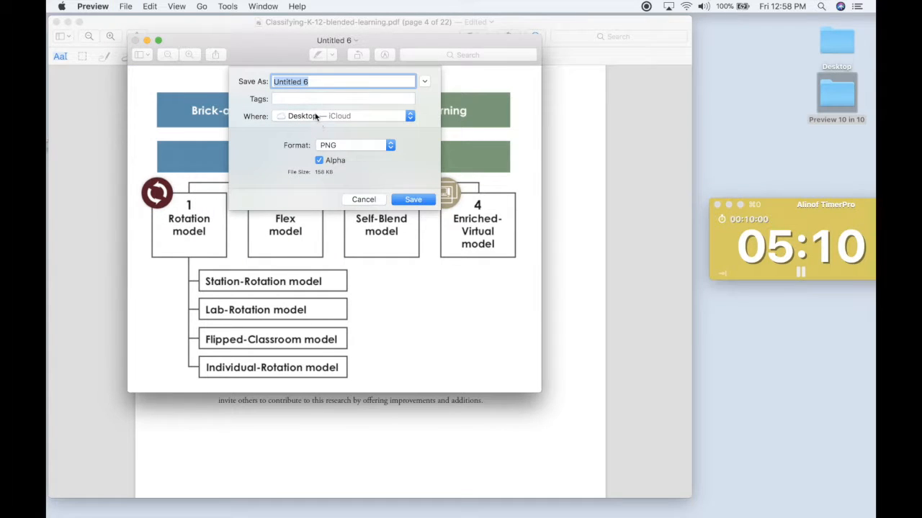
left_click(341, 147)
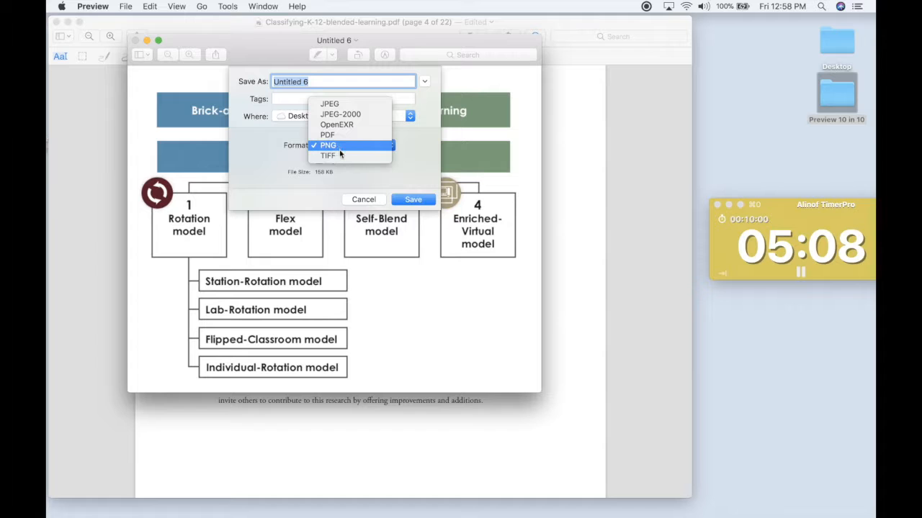
left_click(339, 107)
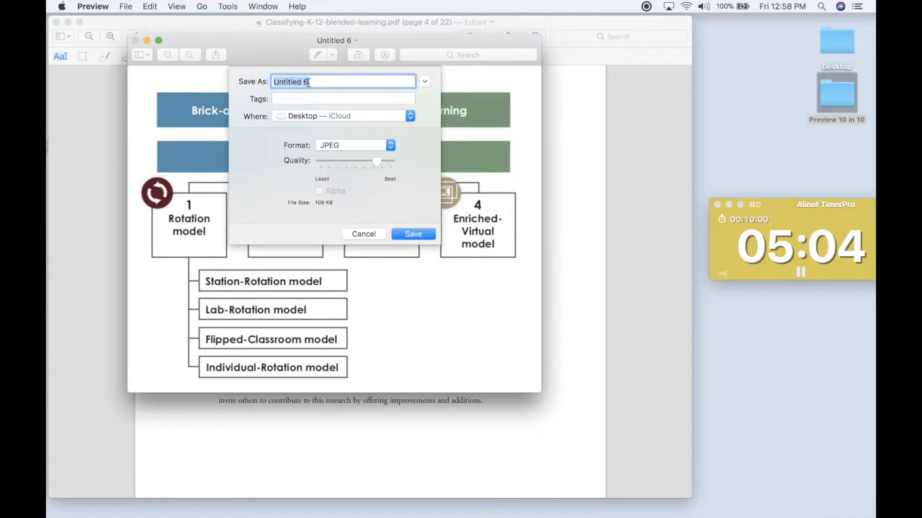
type("graph")
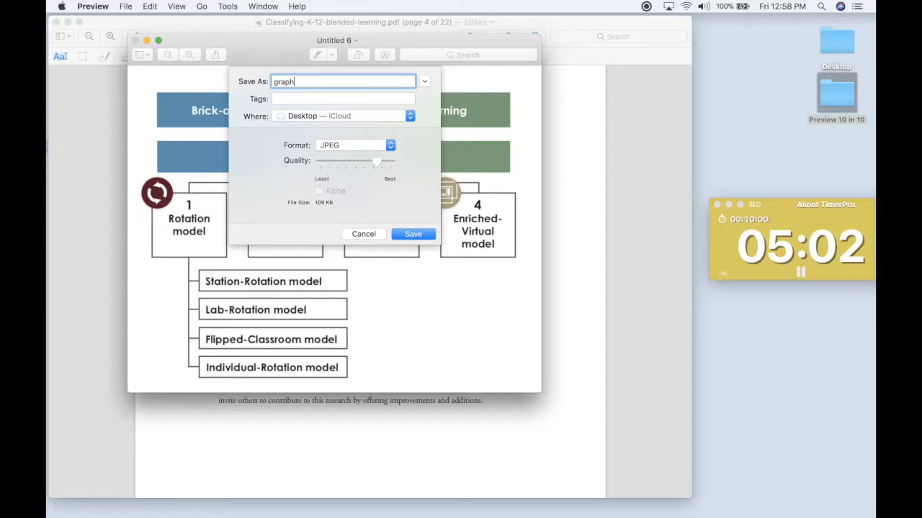
left_click_drag(370, 165, 389, 164)
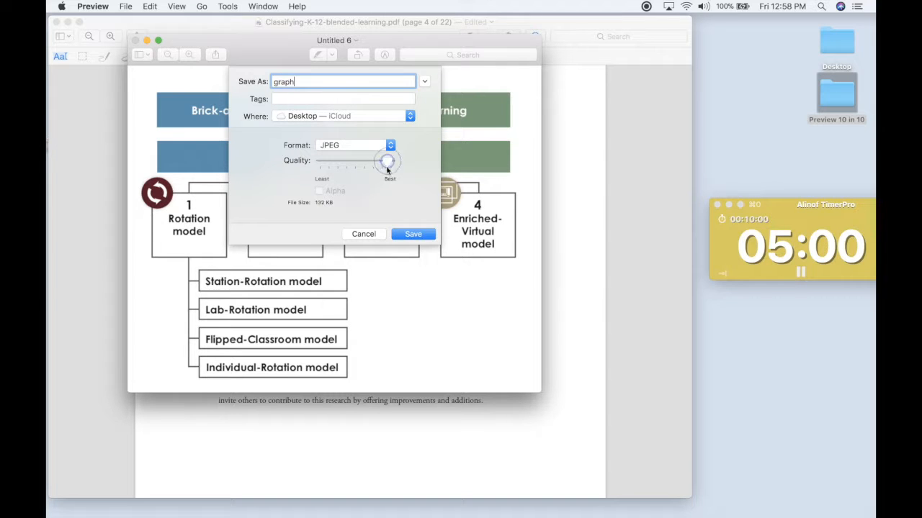
left_click(413, 234)
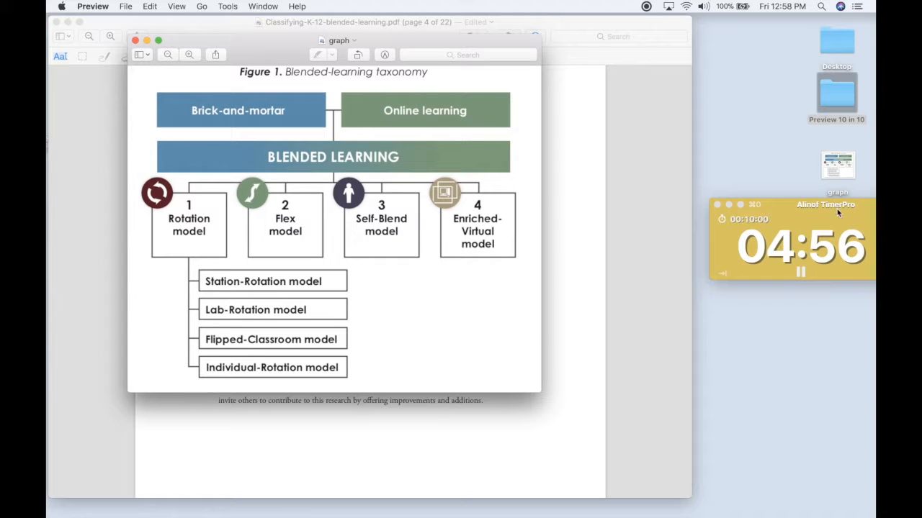
Move the saved graph file beside the desktop folders, clear of the timer, and close the captured diagram's window.
left_click_drag(837, 173, 752, 120)
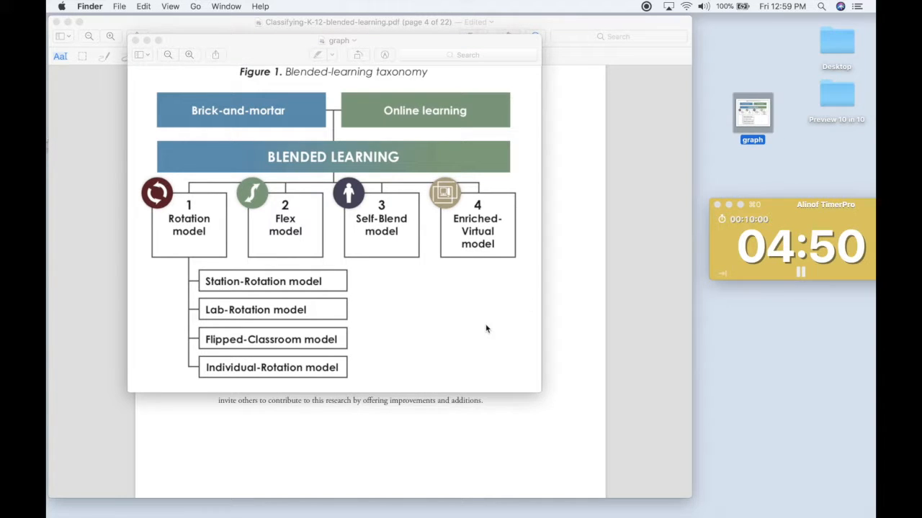
left_click(459, 318)
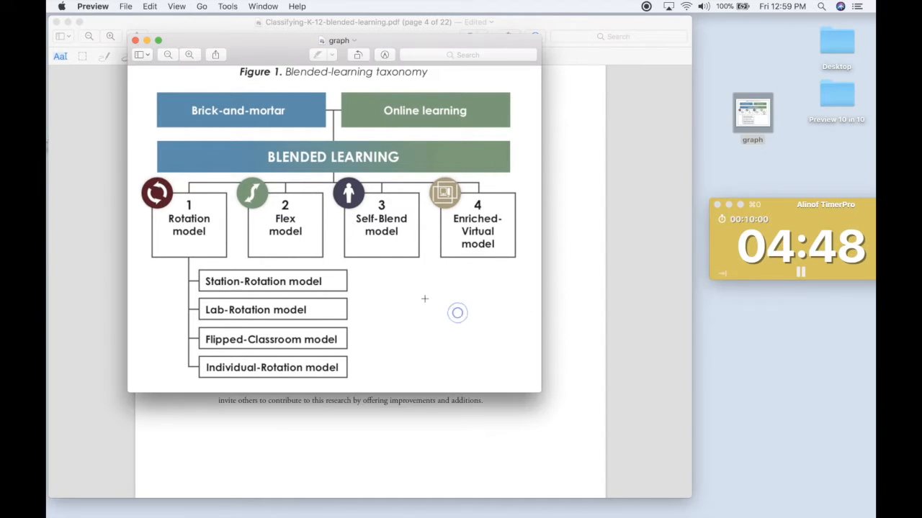
left_click(136, 41)
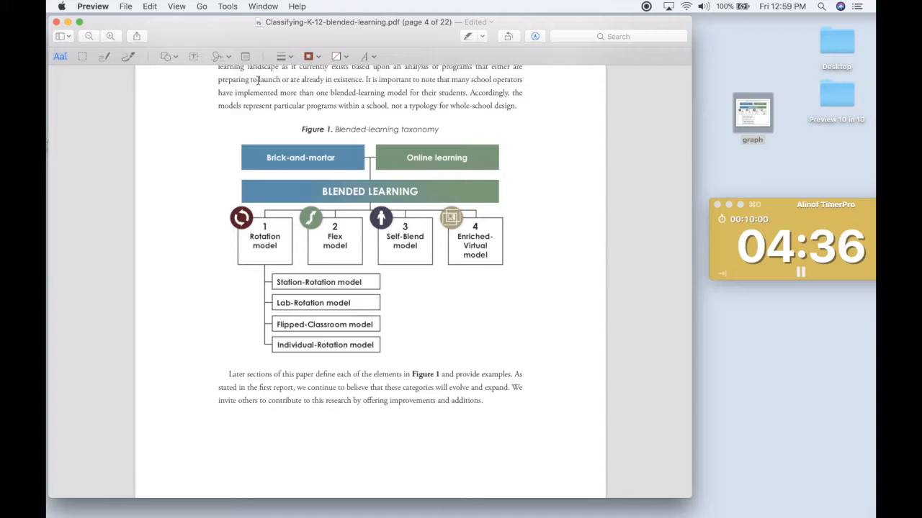
Show the page thumbnails beside the document and go to page 11 with the Figure 6 Station-Rotation model.
left_click(229, 7)
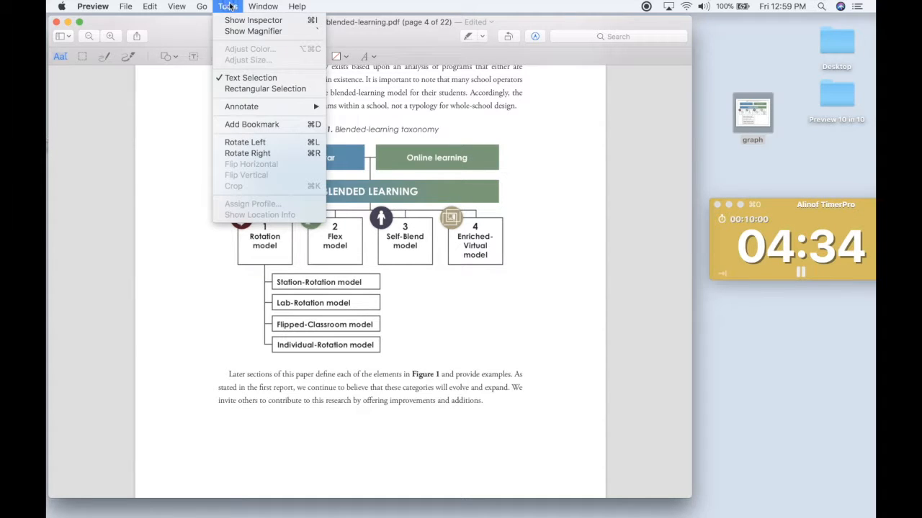
mouse_move(257, 6)
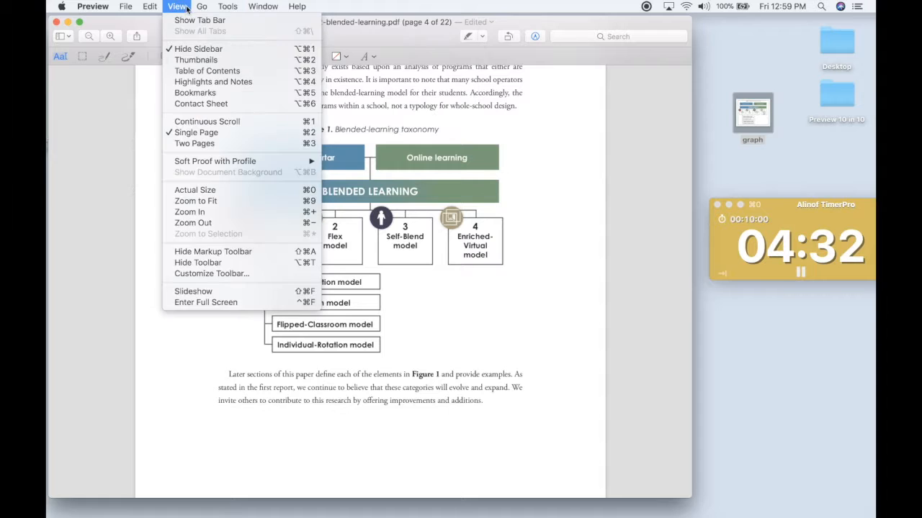
mouse_move(177, 7)
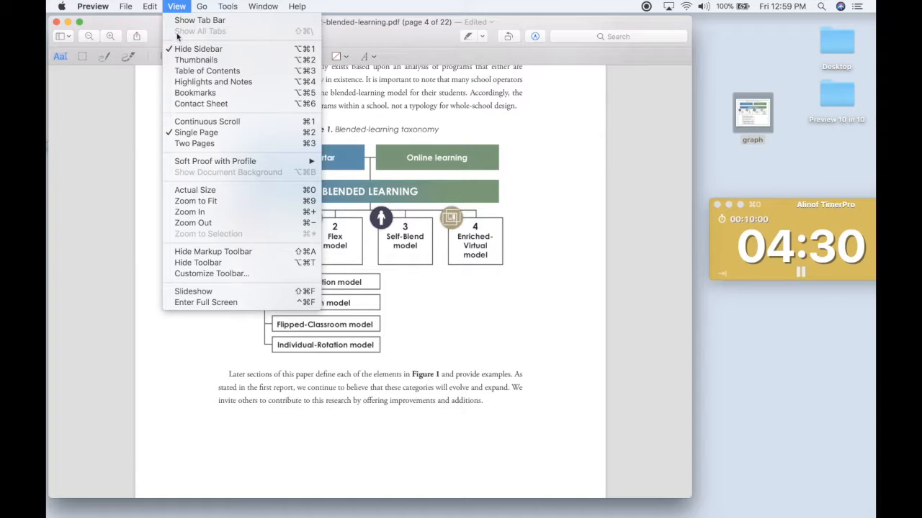
left_click(185, 59)
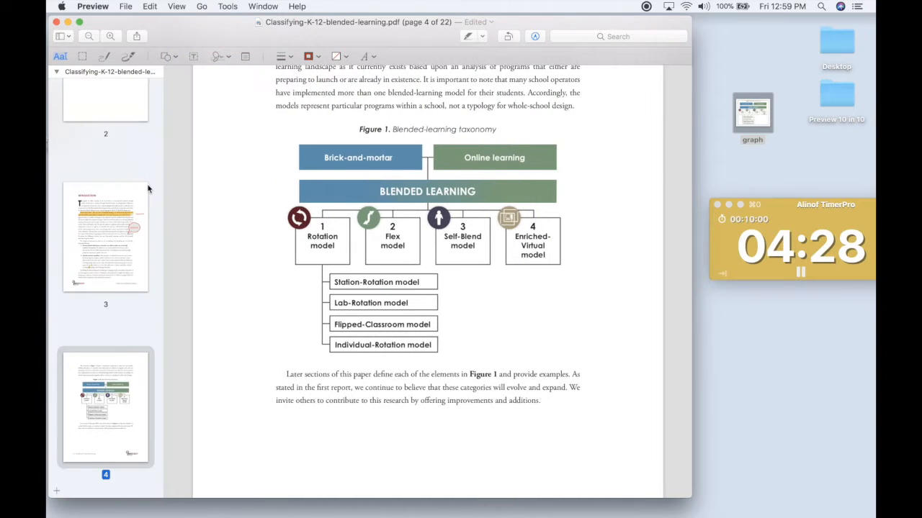
scroll(148, 192, "up", 2)
scroll(123, 271, "down", 10)
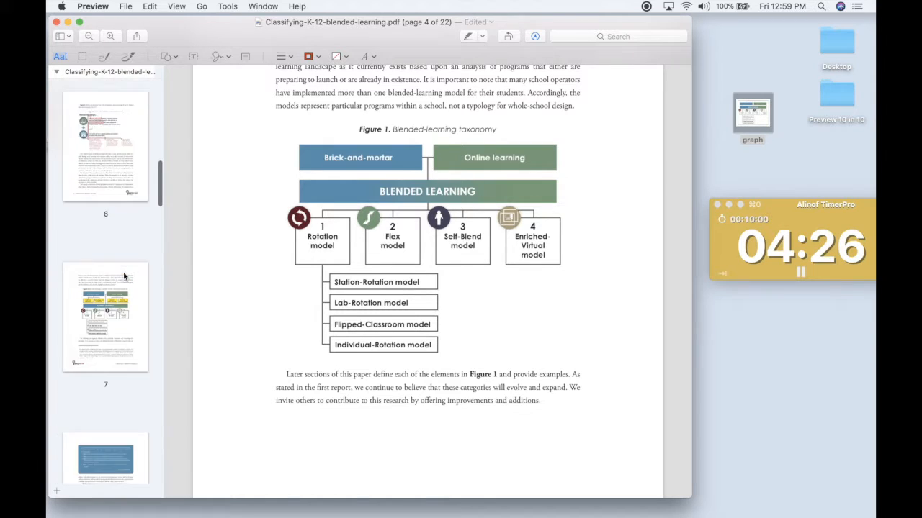
scroll(123, 276, "down", 4)
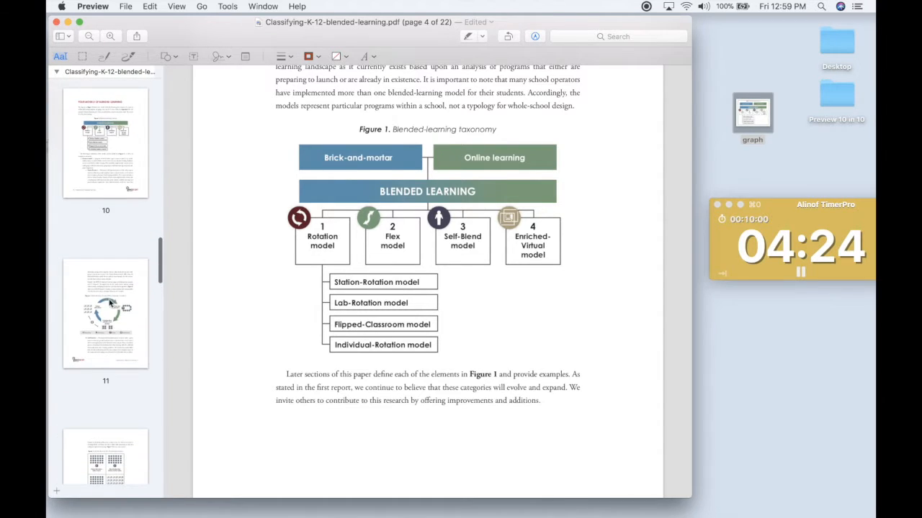
left_click(107, 315)
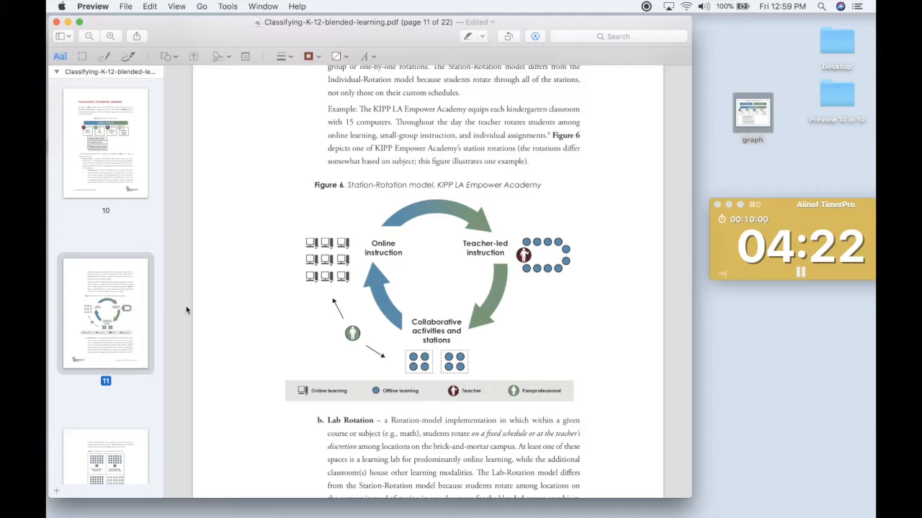
Zoom in on the Figure 6 diagram for a close look and zoom back out until all of page 11 fits the window.
left_click(89, 36)
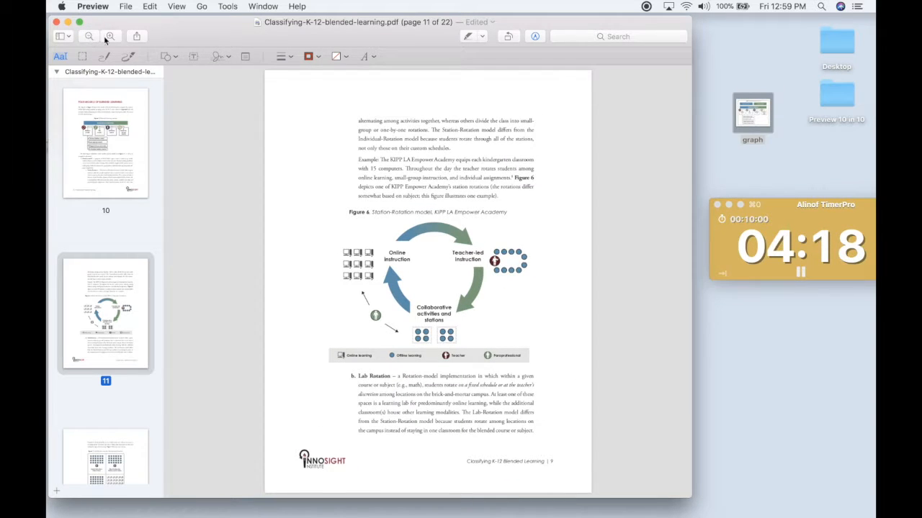
left_click(109, 37)
left_click(111, 37)
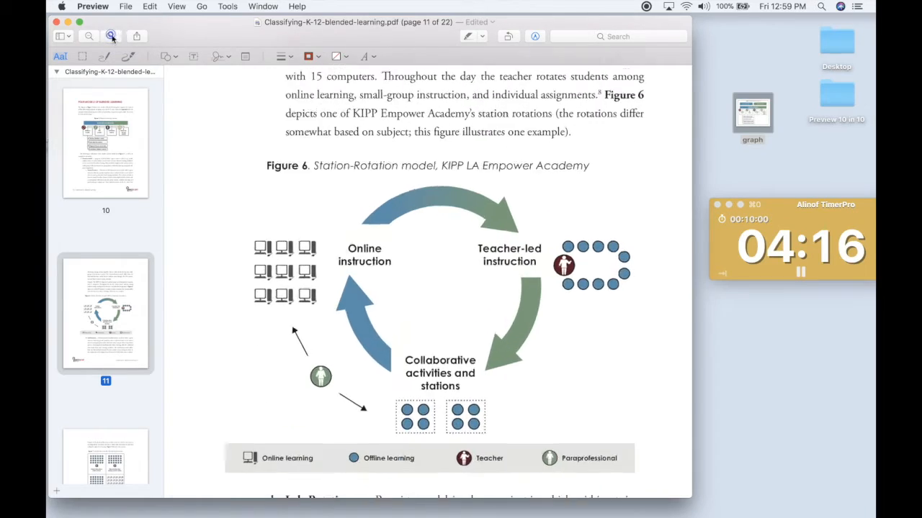
left_click(111, 36)
left_click(111, 36)
left_click(92, 37)
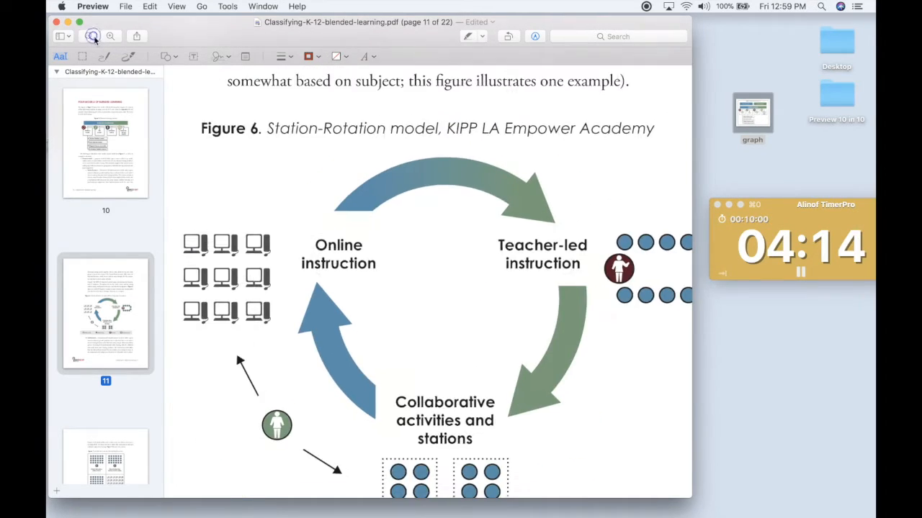
left_click(94, 38)
left_click(94, 38)
left_click(94, 38)
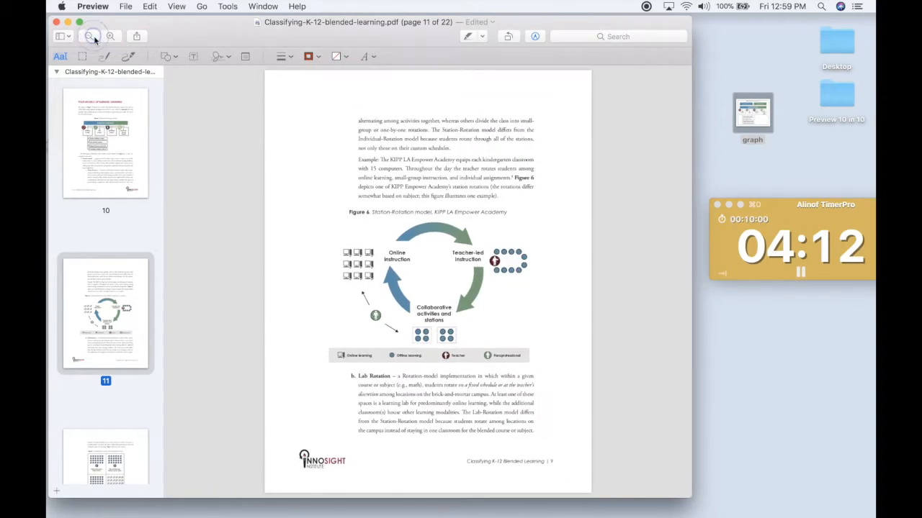
Show the magnifier to examine page 11 up close, and hide it again.
left_click(176, 7)
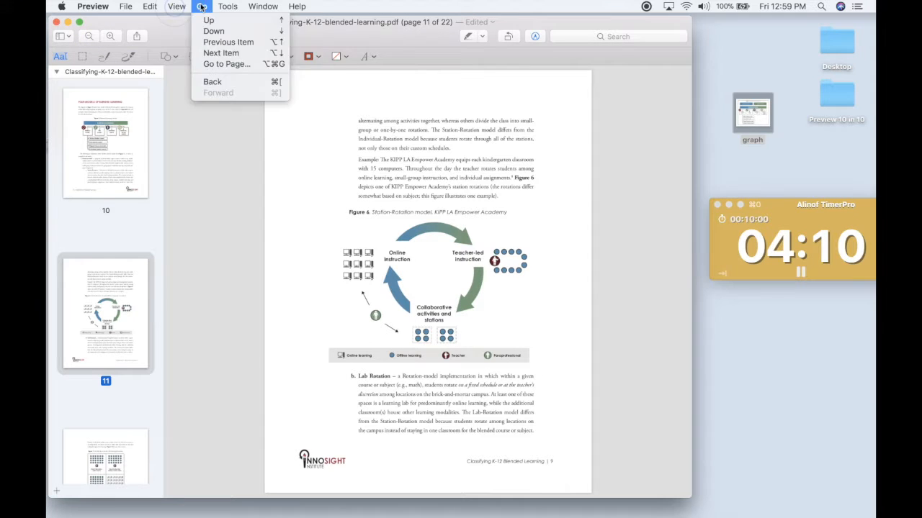
mouse_move(227, 6)
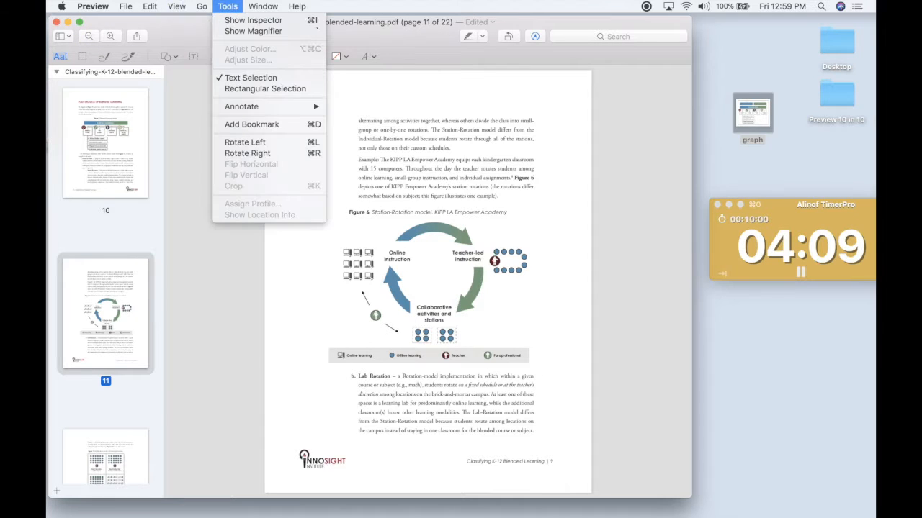
left_click(250, 31)
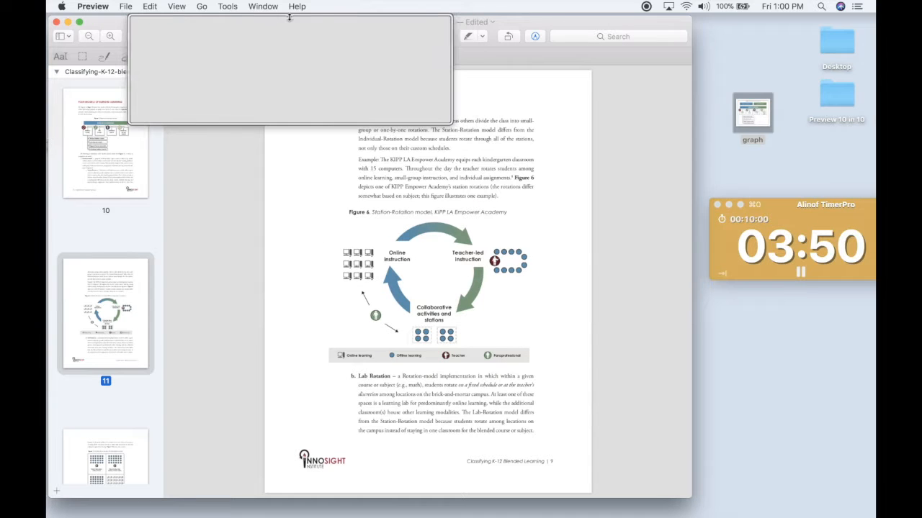
left_click(231, 6)
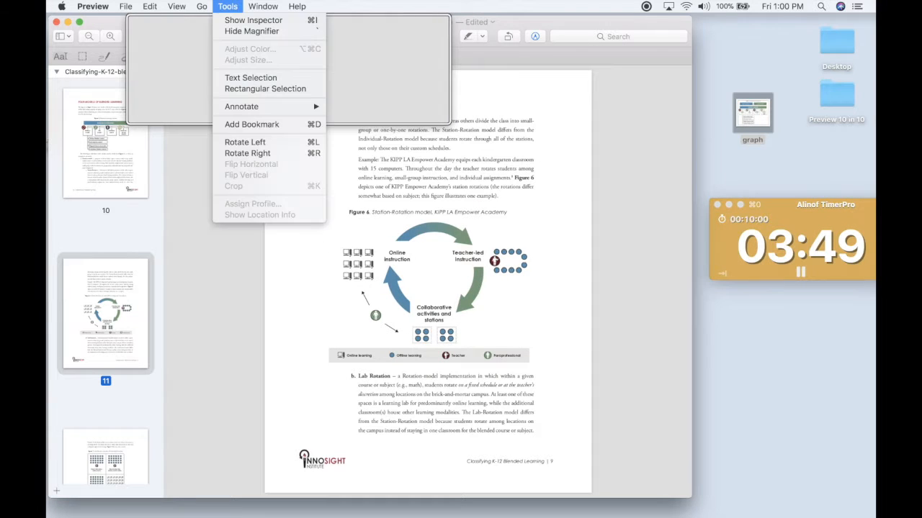
left_click(248, 31)
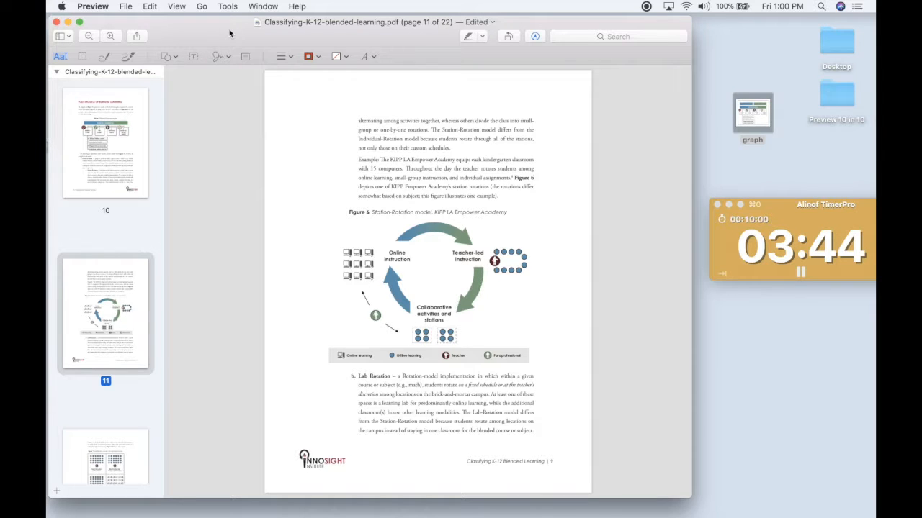
Display all pages of the PDF as a contact sheet and look through it down to the last page.
left_click(228, 6)
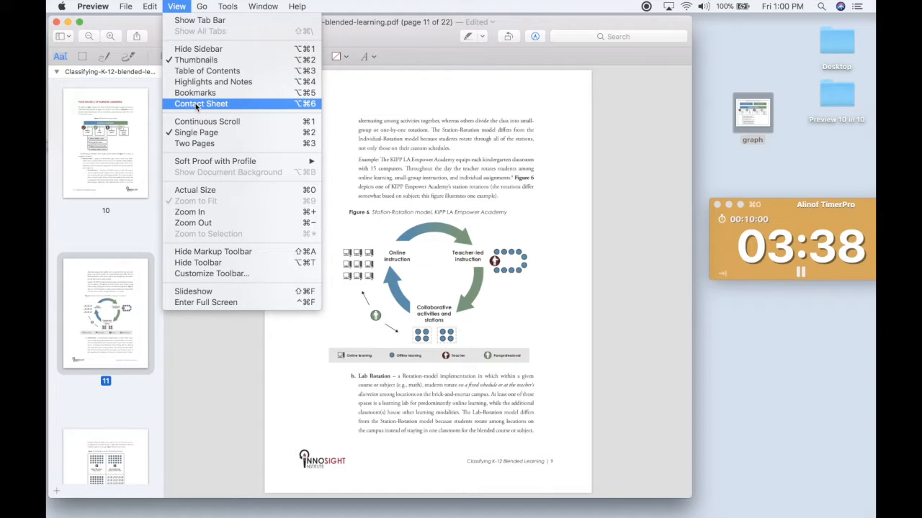
left_click(195, 107)
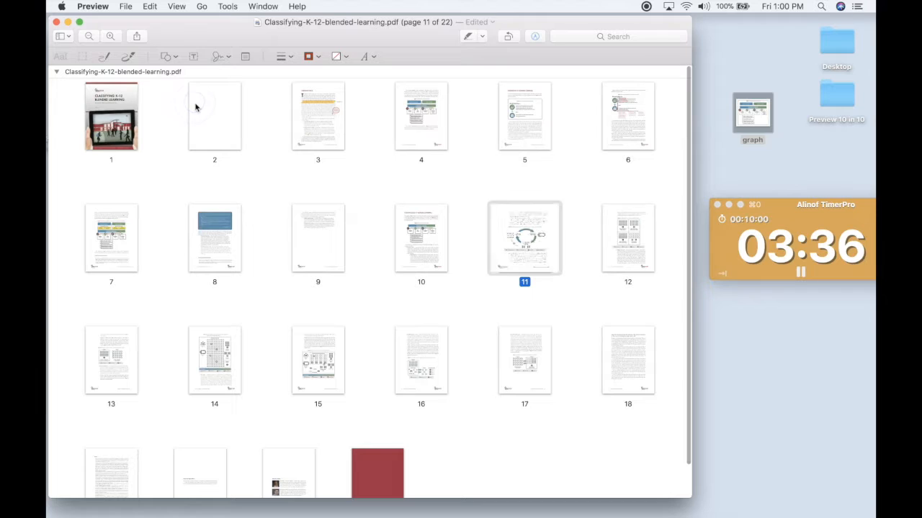
scroll(393, 277, "down", 1)
scroll(393, 277, "down", 2)
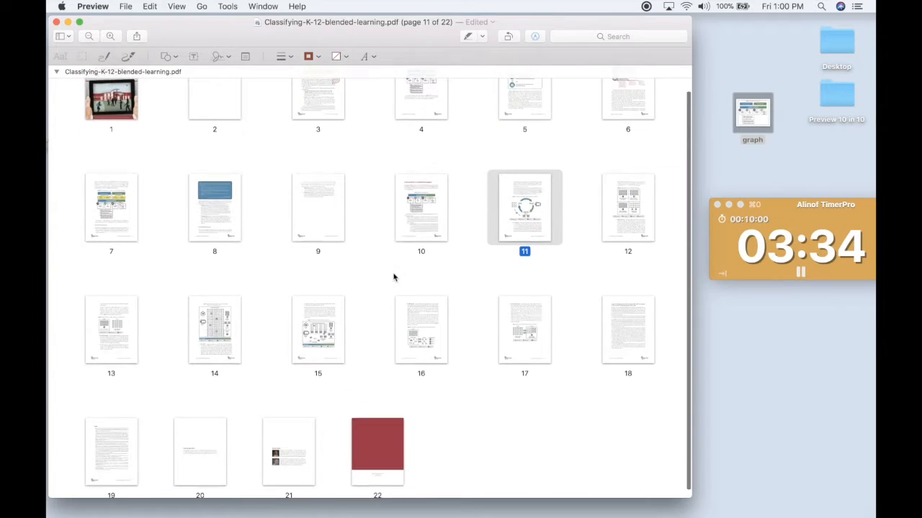